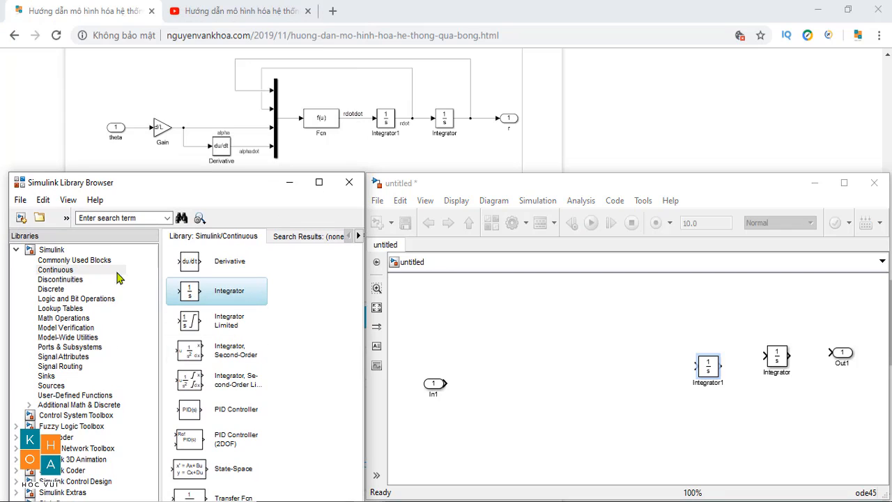
Add an Fcn block from the User-Defined Functions library to the model, before Integrator1.
click(62, 394)
drag(197, 263, 618, 379)
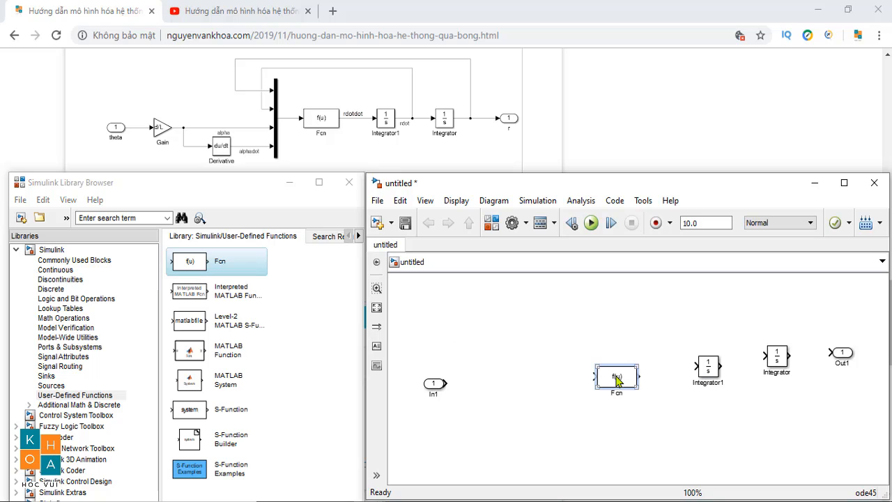
Add a Mux block from the Signal Routing library to the model and move the Fcn block closer to Integrator1.
click(62, 367)
scroll(239, 394, down, 3)
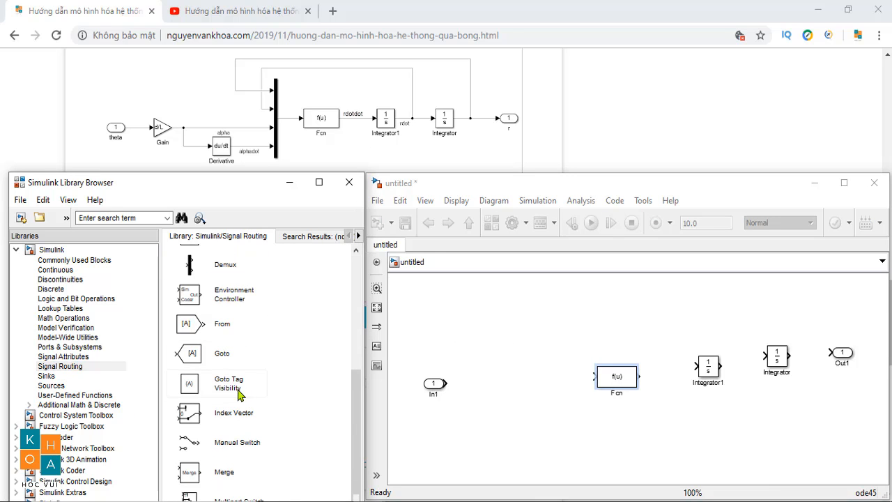
scroll(229, 425, up, 3)
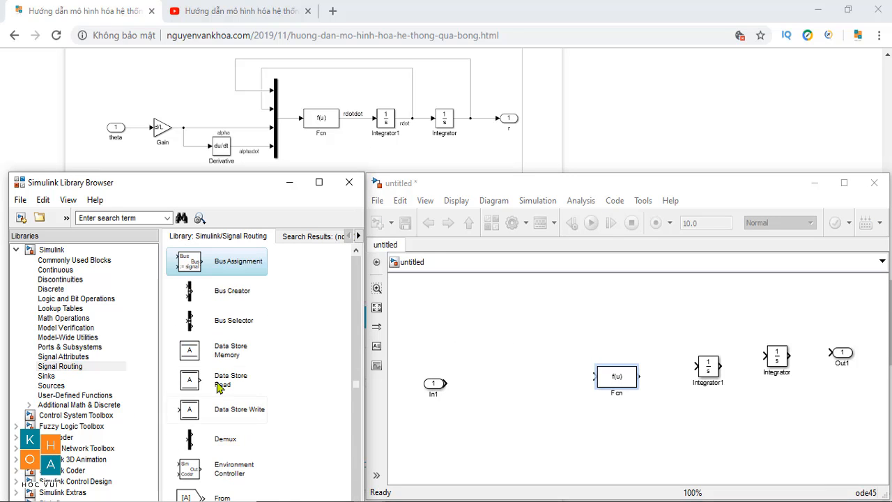
scroll(227, 345, down, 3)
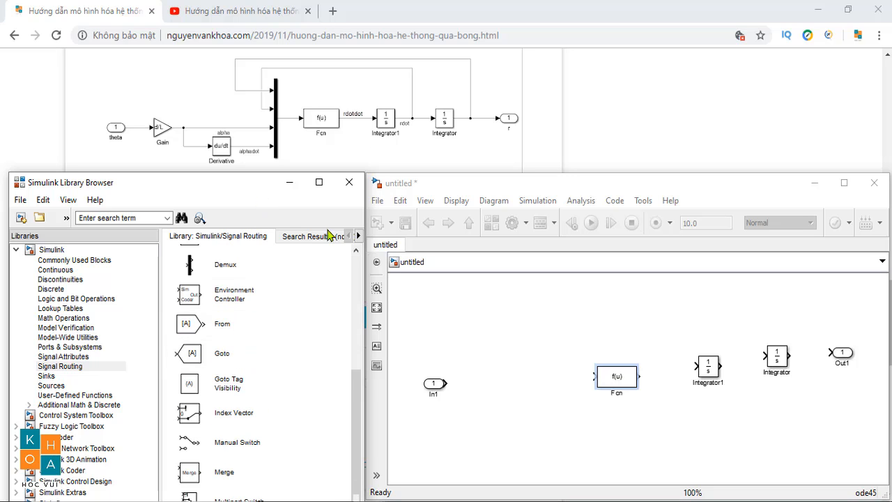
drag(257, 190, 257, 135)
scroll(220, 327, up, 3)
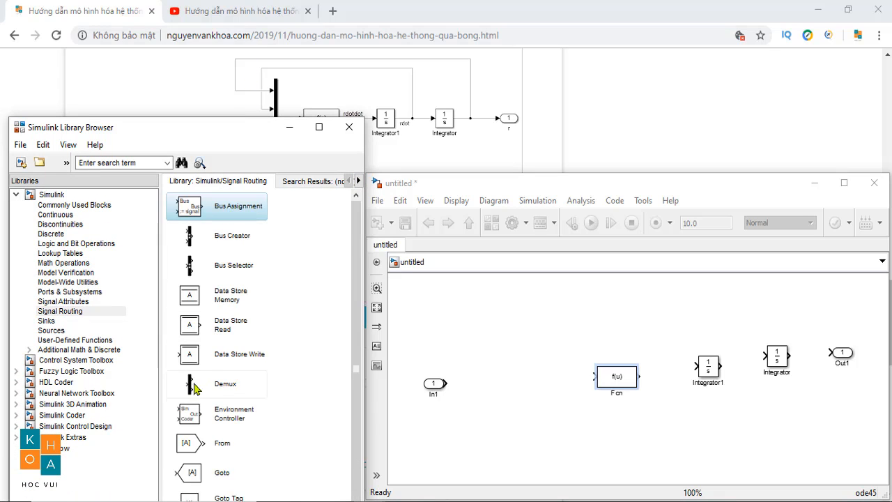
scroll(198, 390, down, 2)
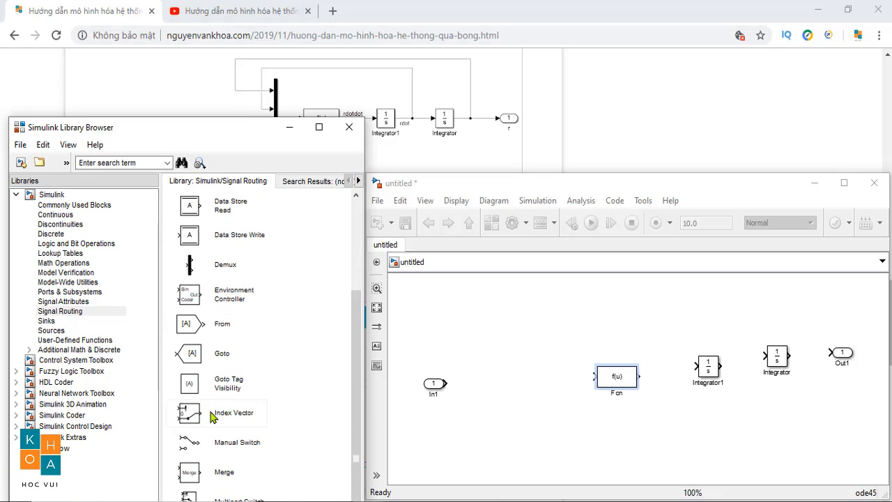
scroll(213, 416, up, 2)
scroll(213, 416, down, 2)
click(319, 127)
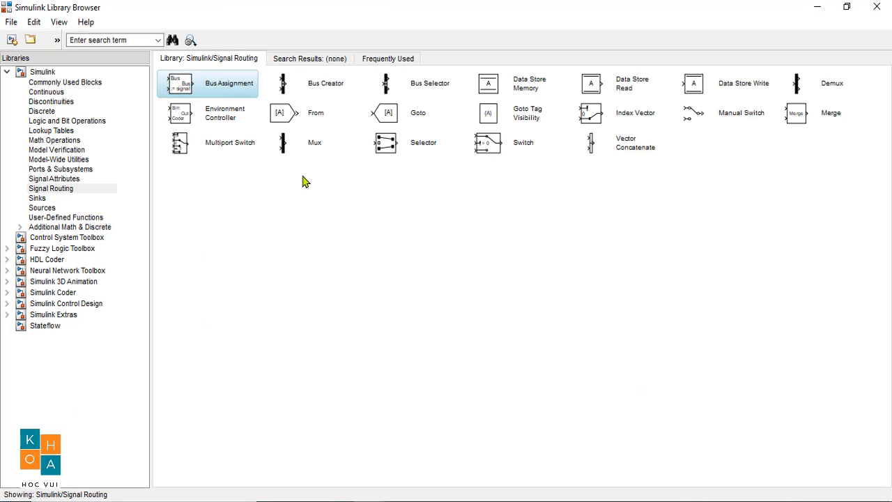
right_click(289, 152)
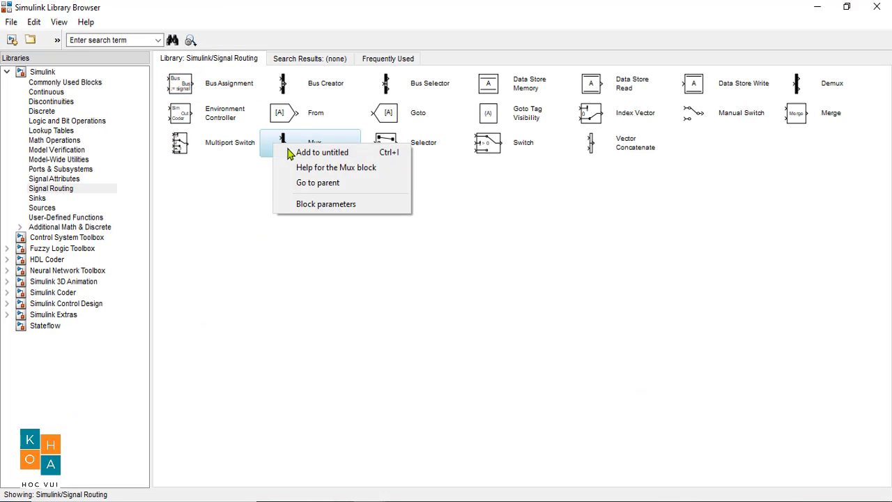
click(322, 153)
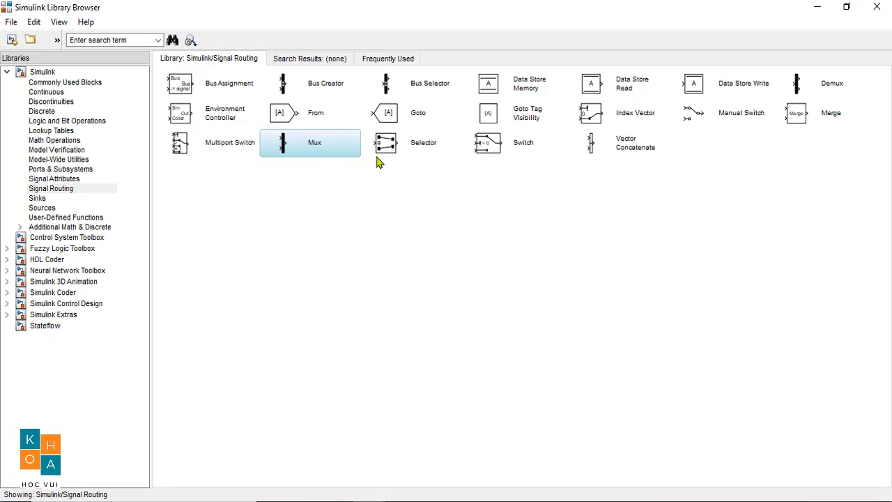
click(847, 7)
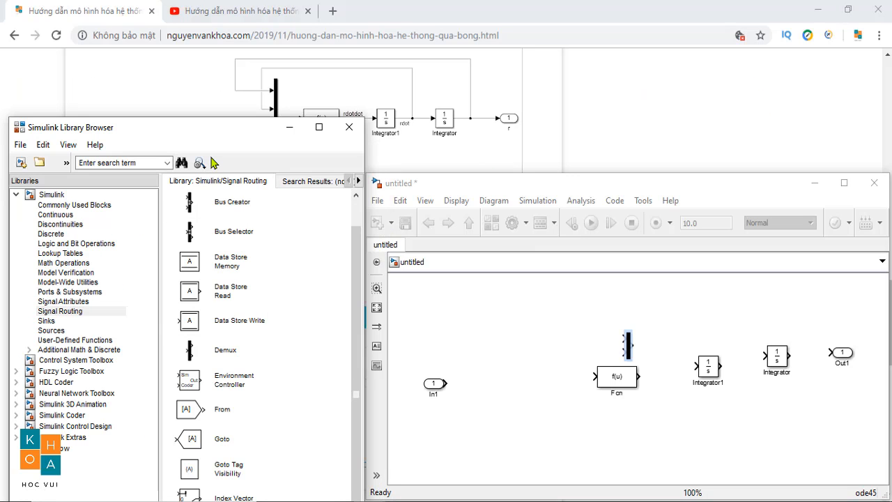
drag(244, 120, 241, 183)
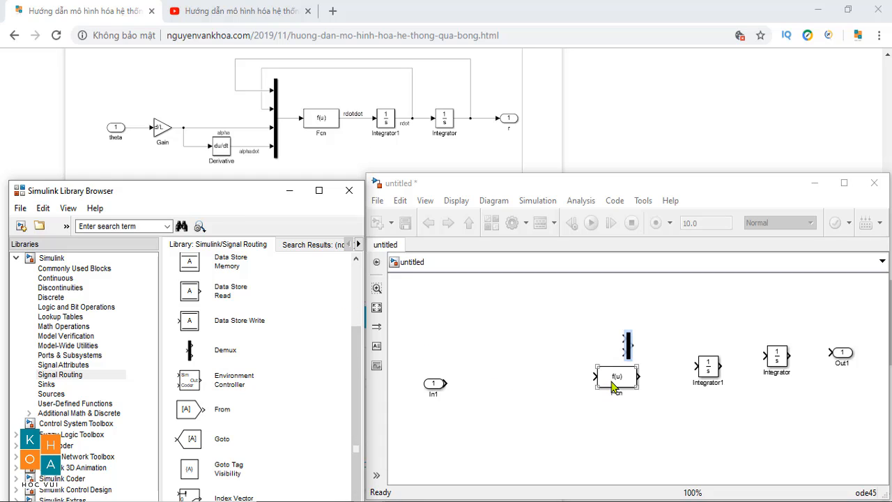
drag(616, 387, 655, 396)
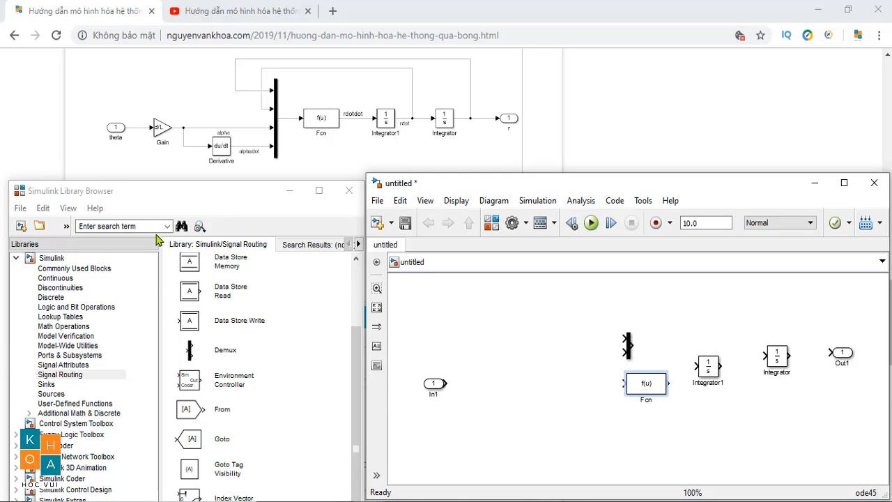
Add a Derivative block and a Gain block to the model, between In1 and the Fcn block.
click(58, 278)
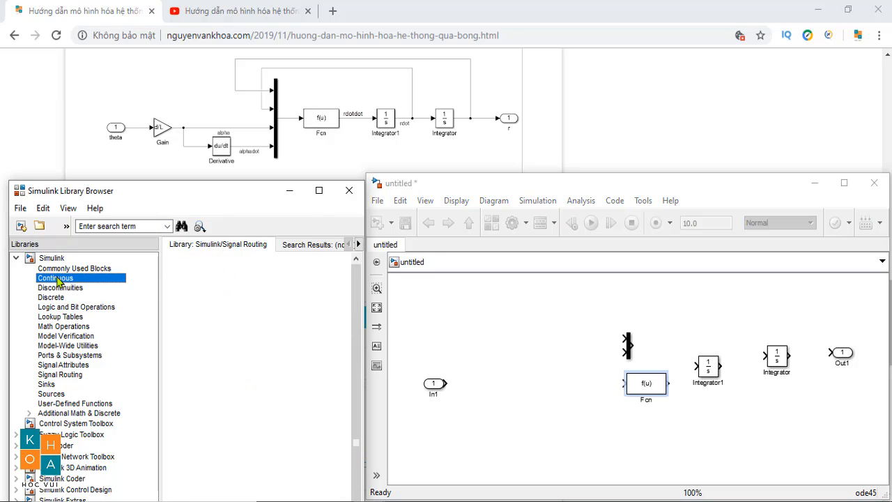
drag(186, 271, 518, 423)
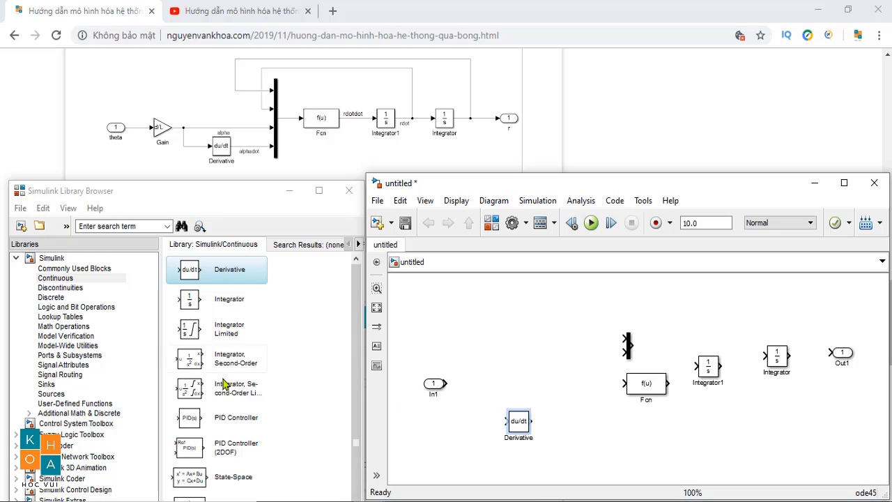
click(55, 328)
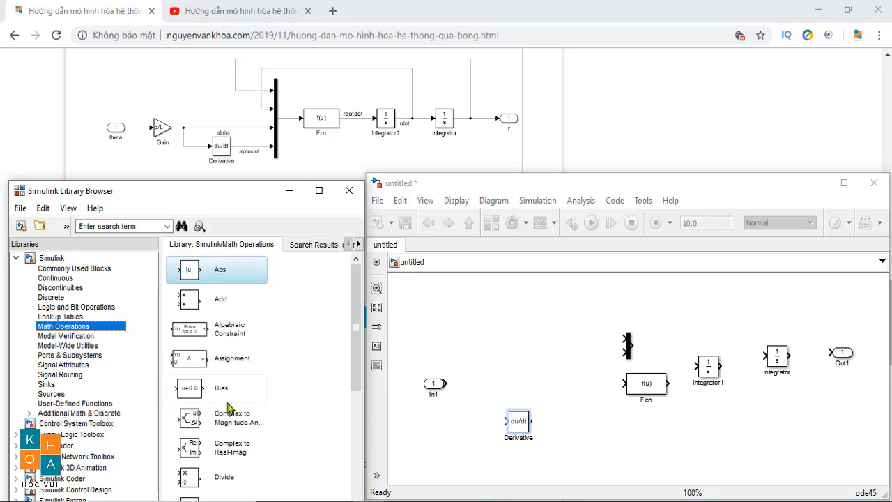
scroll(279, 416, down, 3)
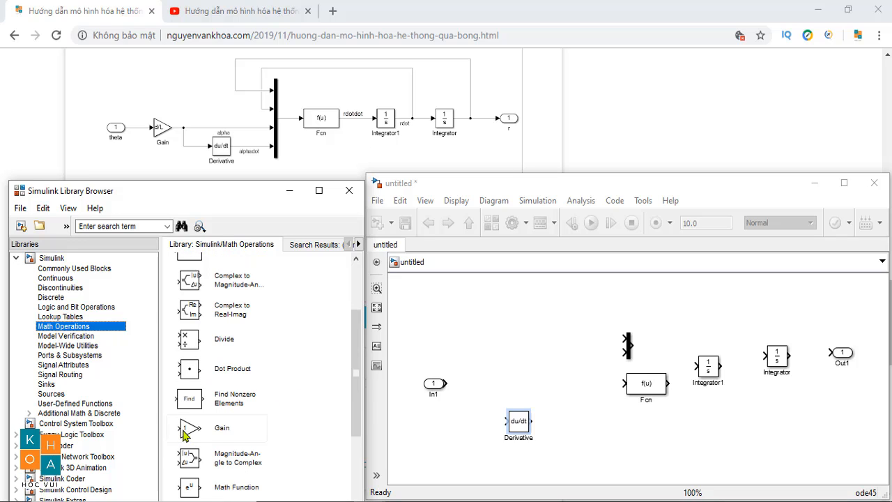
drag(185, 433, 512, 366)
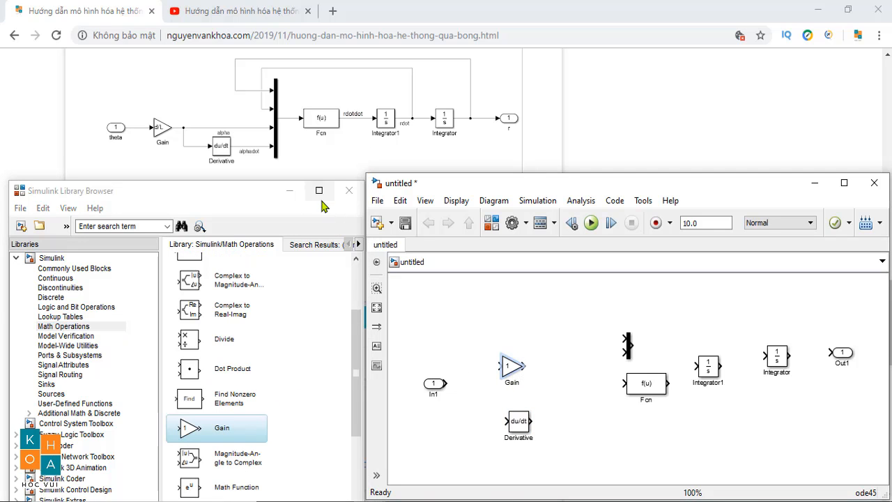
click(290, 191)
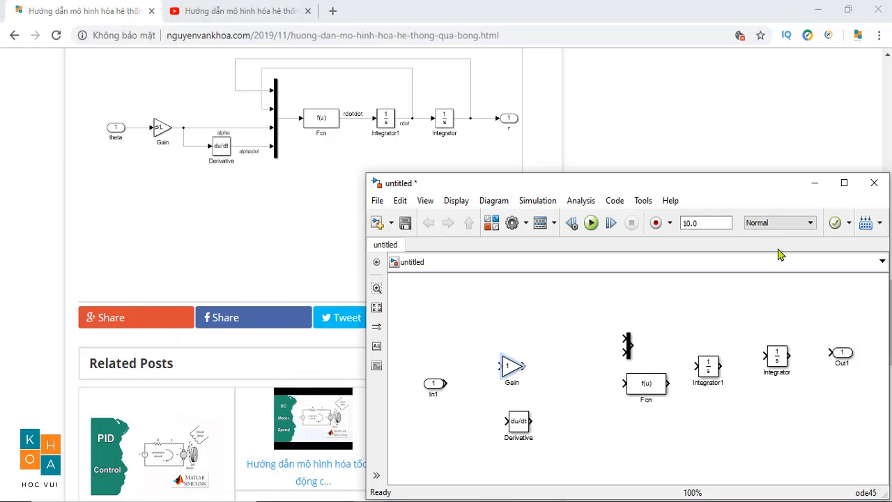
Connect the Fcn, Integrator1, Integrator and Out1 blocks in series.
drag(789, 356, 830, 352)
drag(721, 366, 765, 356)
drag(668, 382, 697, 365)
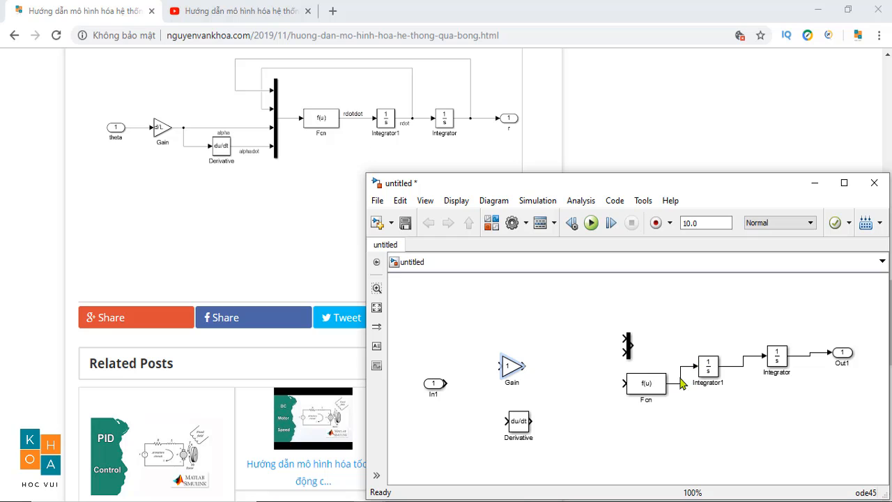
Move the Mux between Gain and Fcn, set its number of inputs to 4 and stretch it into a tall bar.
drag(630, 352, 572, 339)
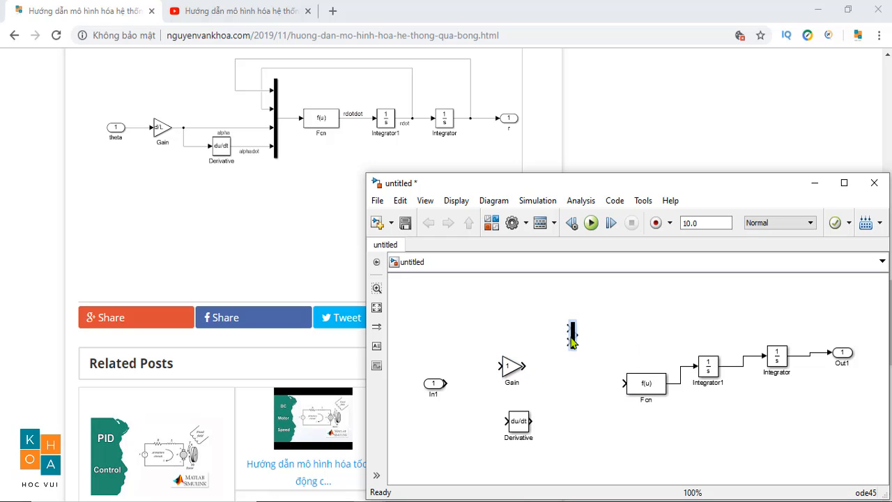
double_click(572, 338)
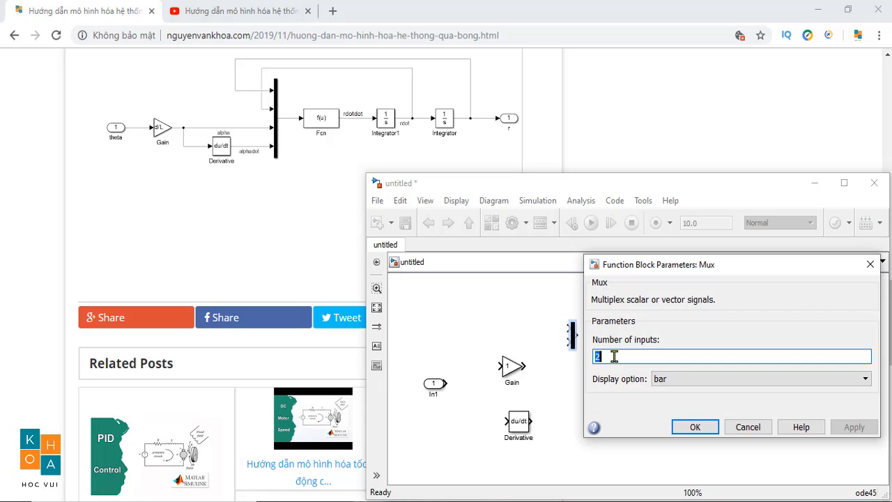
text(4)
click(695, 426)
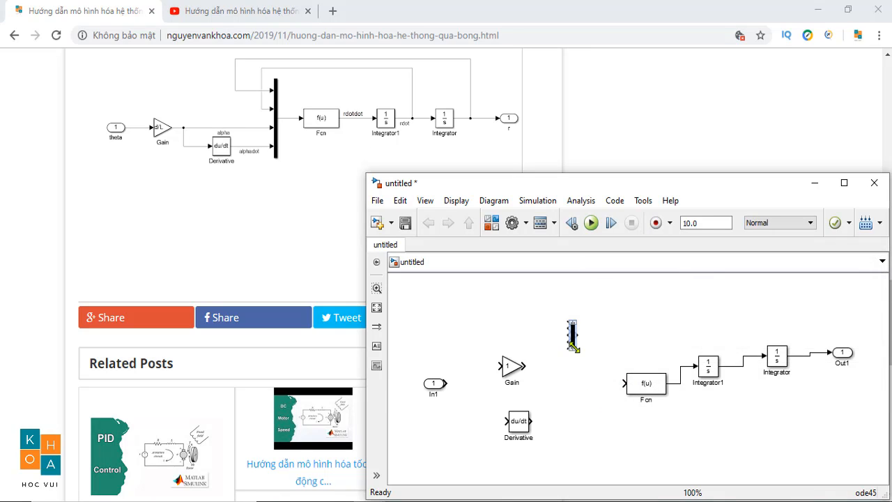
drag(573, 348, 572, 446)
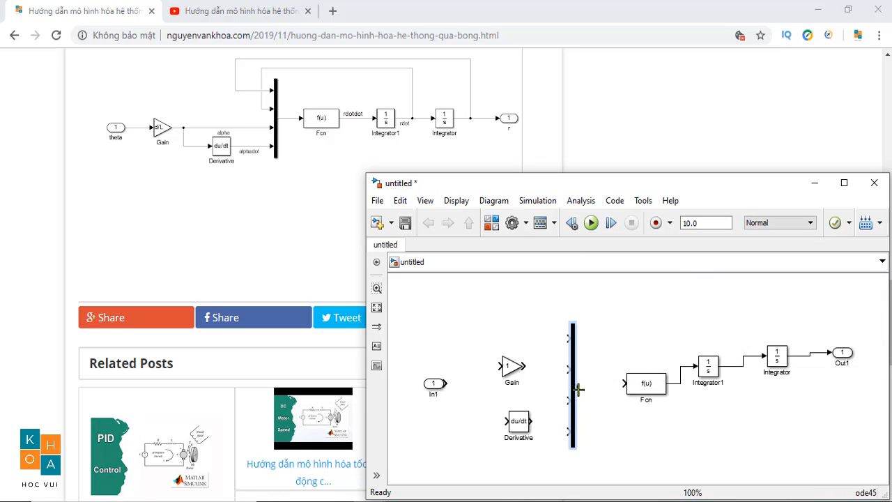
Connect the Mux output to Fcn and feed the Integrator and Integrator1 outputs back to the Mux's first and second inputs.
drag(576, 386, 623, 384)
mouse_move(566, 333)
mouse_down()
mouse_move(582, 306)
mouse_move(809, 354)
mouse_up()
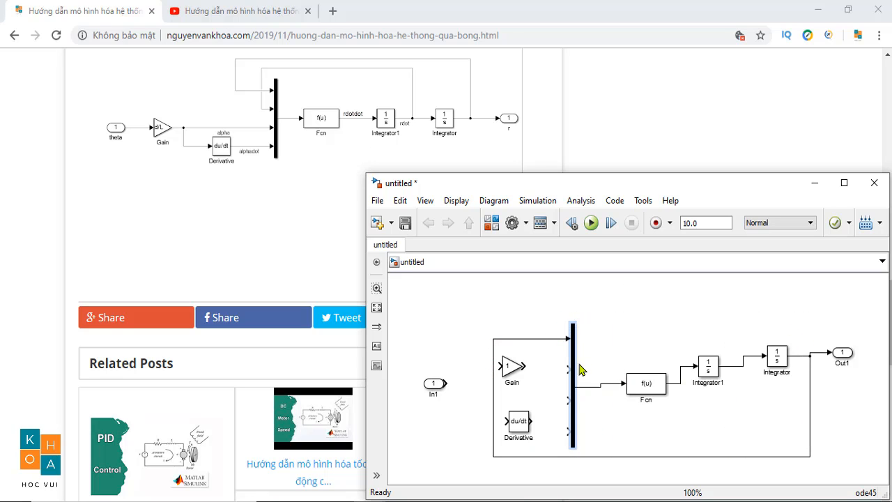
drag(567, 369, 743, 367)
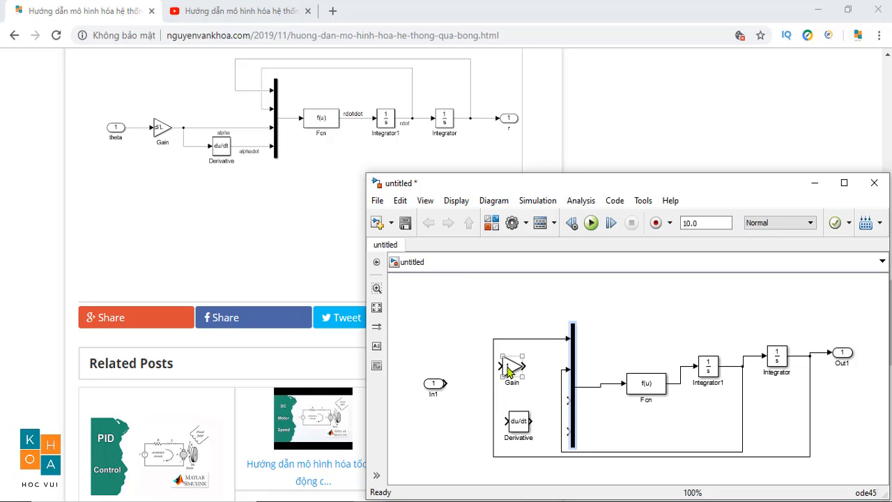
Place the Gain block before Derivative with In1 in front of it, and connect In1 to Gain.
drag(505, 366, 454, 427)
click(435, 383)
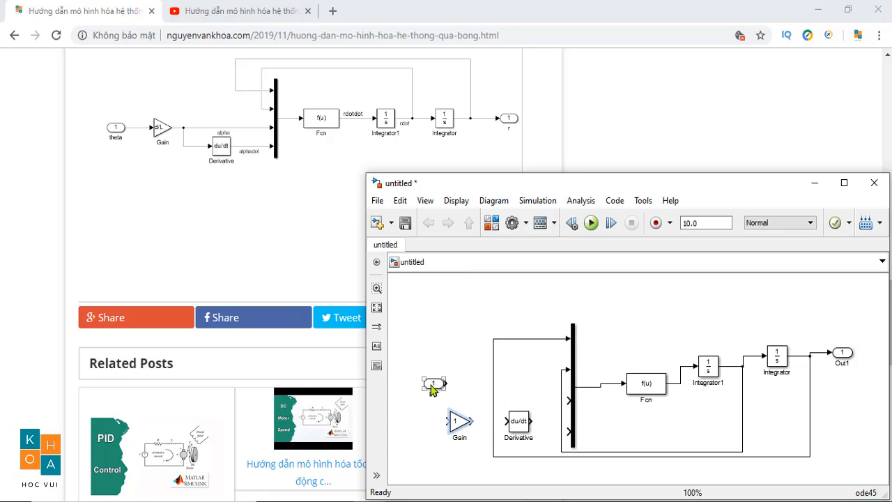
drag(431, 389, 415, 427)
click(439, 421)
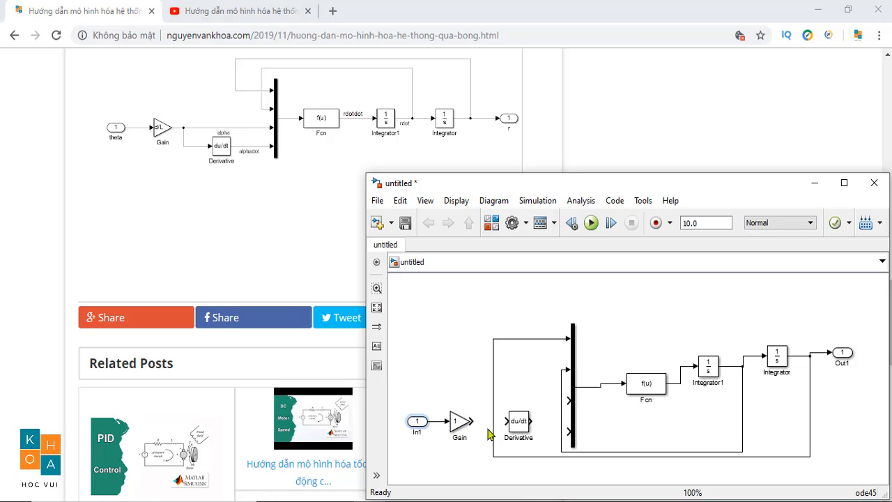
Wire the Gain output to the Mux's third input and to Derivative, and the Derivative output to the Mux's fourth input.
click(524, 421)
drag(476, 416, 570, 431)
drag(513, 435, 495, 421)
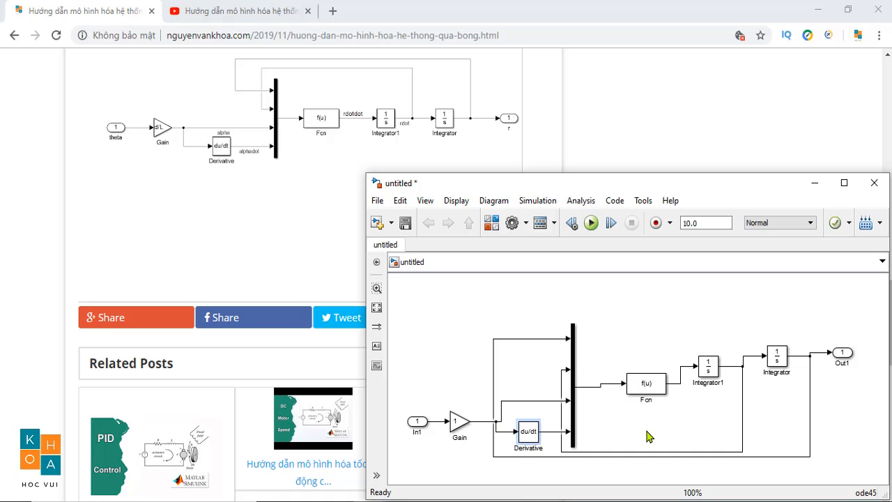
Maximize the model window and align Integrator, Integrator1, Fcn and the Mux output in a straight line with Out1.
click(843, 182)
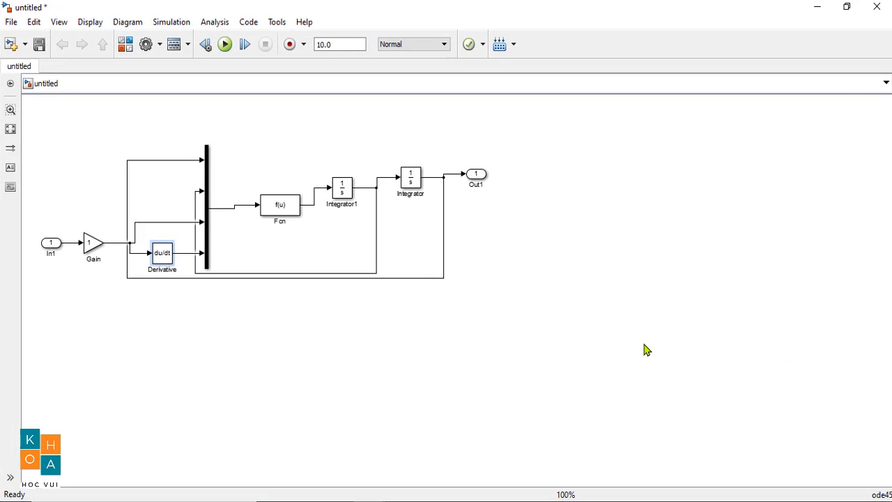
key(space)
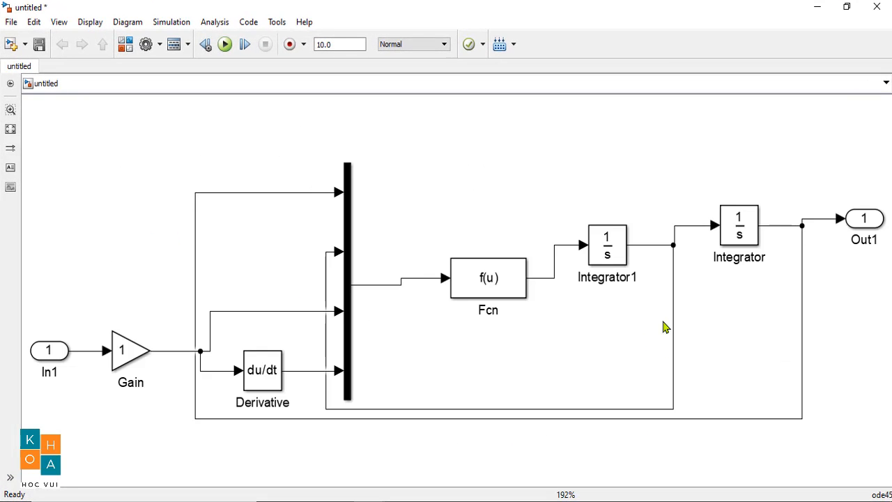
click(740, 224)
drag(626, 253, 632, 226)
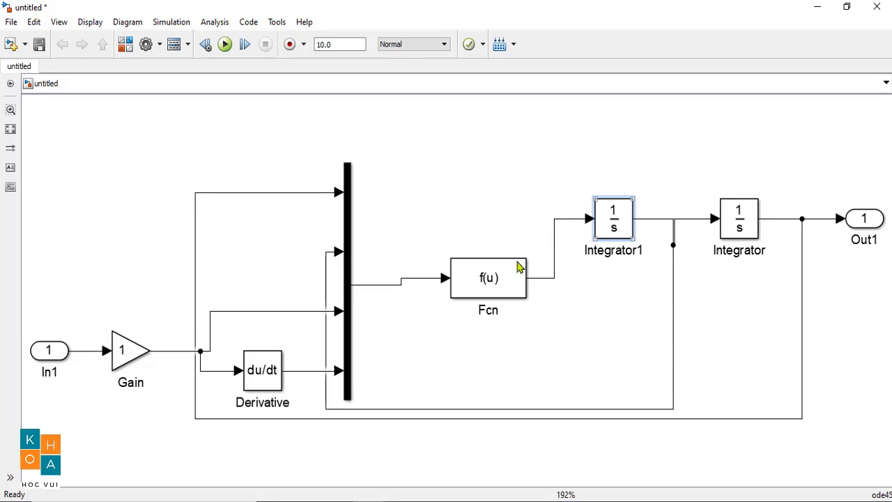
drag(520, 266, 525, 222)
click(348, 278)
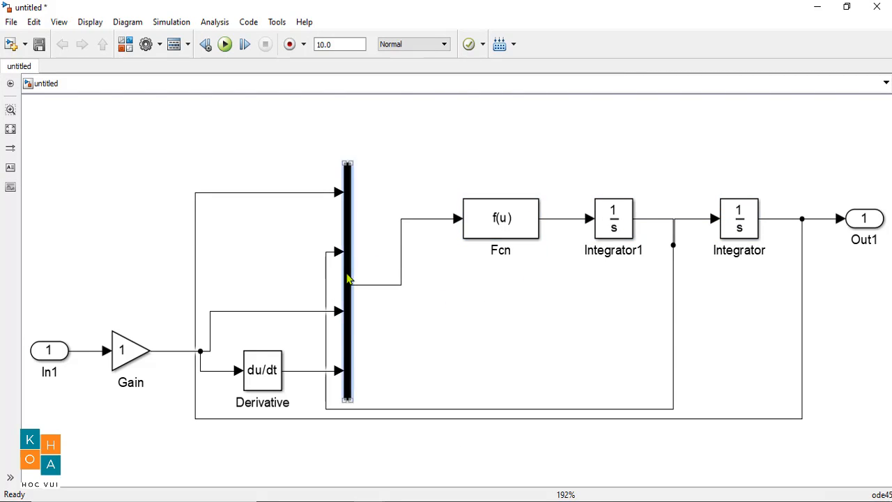
drag(349, 279, 354, 212)
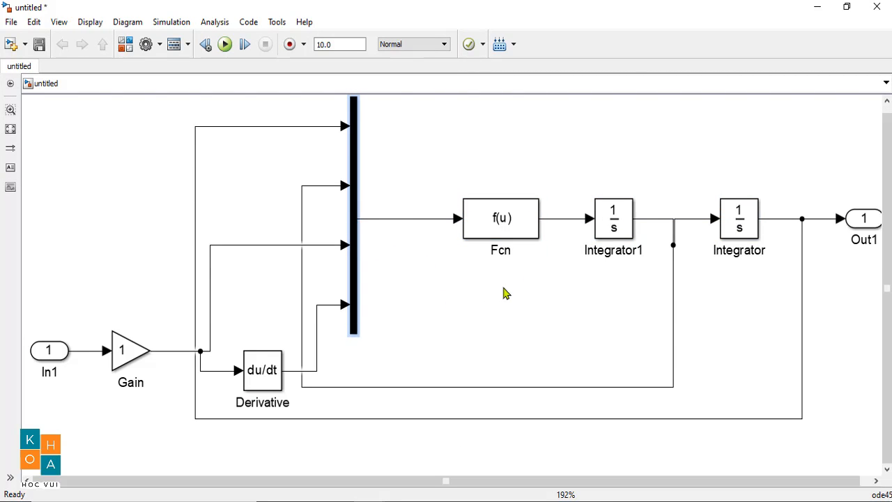
Reroute the Integrator feedback line above the blocks and bring its vertical segment close to the Mux.
scroll(506, 293, down, 2)
drag(573, 374, 570, 141)
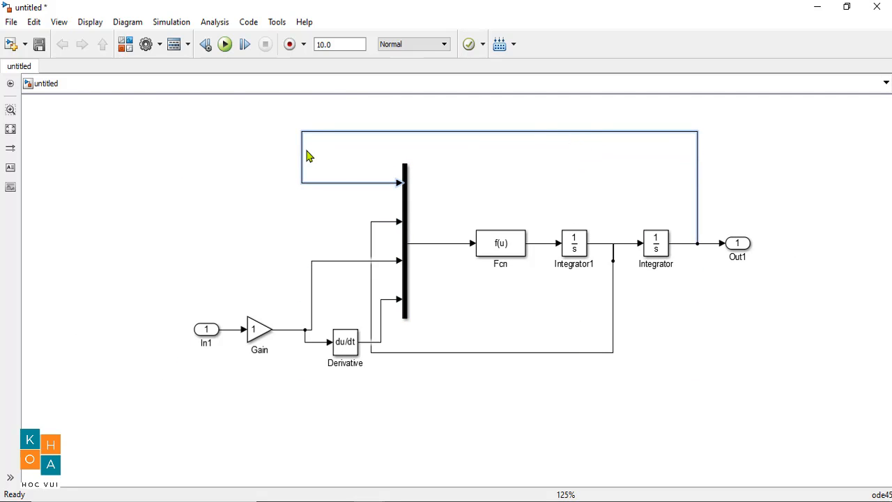
drag(302, 160, 382, 162)
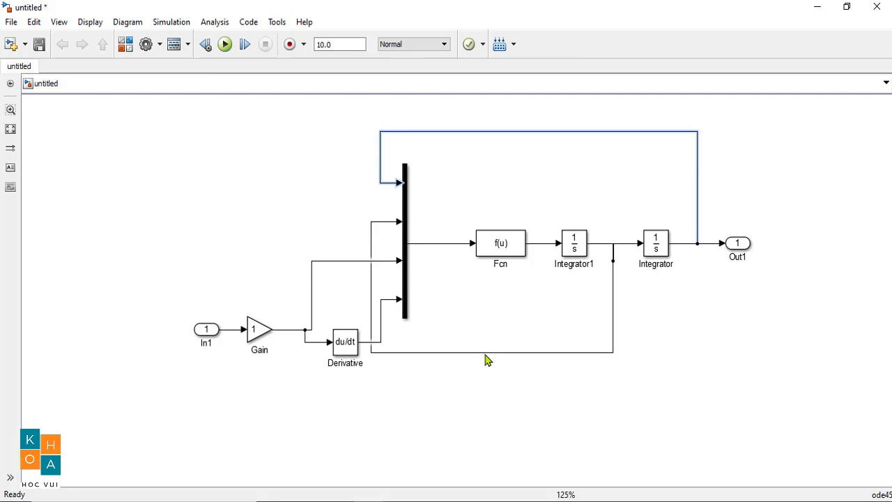
Delete the feedback line from Integrator1's output to the Mux's second input, together with its leftover stub.
drag(487, 354, 499, 184)
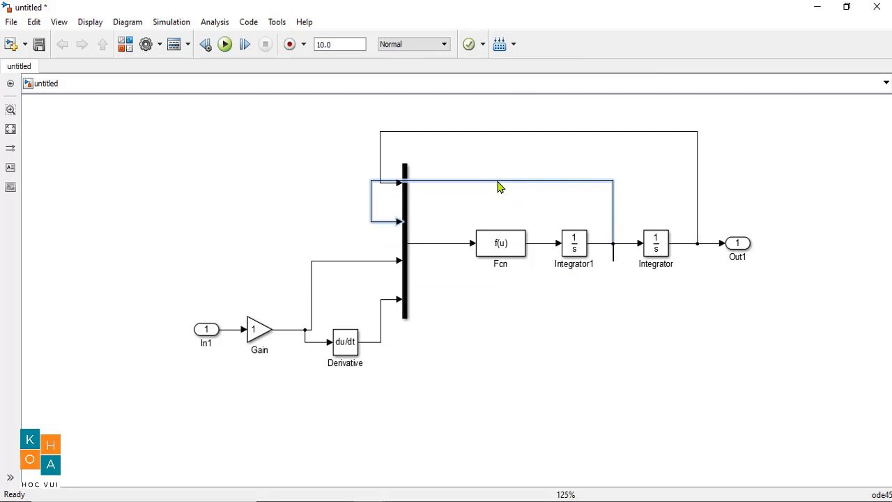
key(Delete)
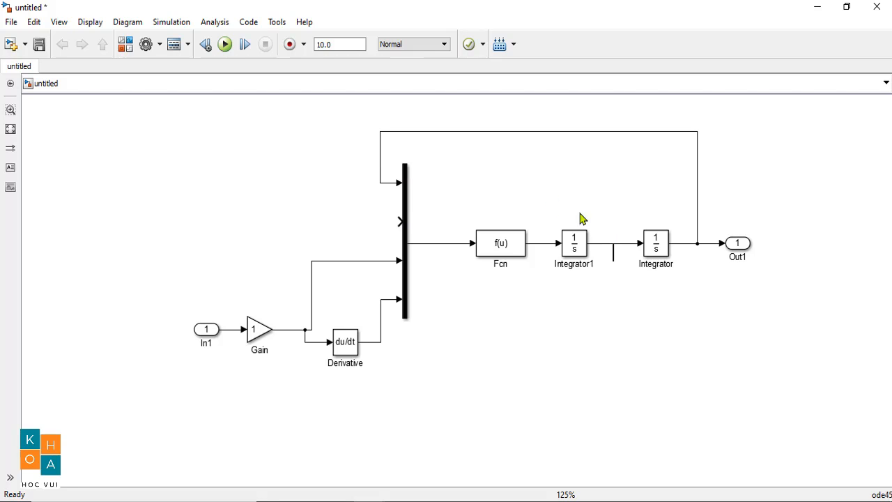
click(614, 256)
key(Delete)
Reconnect Integrator1 to Integrator, branch that line to the Mux's second input, and route the feedback above the blocks, close to the Mux.
drag(589, 243, 645, 244)
drag(397, 222, 617, 243)
drag(453, 380, 488, 153)
drag(208, 188, 341, 188)
Move In1 and Gain up into a straight line with the Mux's third input.
click(254, 333)
drag(254, 333, 222, 265)
drag(301, 269, 300, 260)
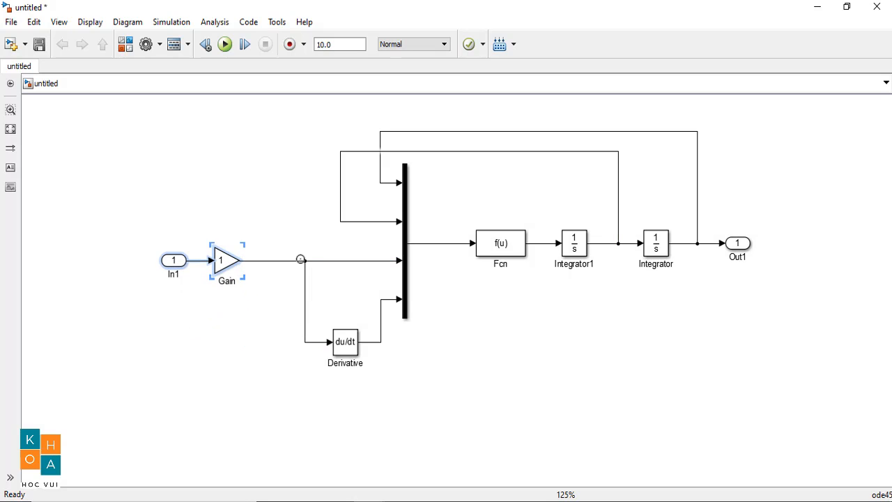
Line Derivative up with the Mux's fourth input, and shift Fcn and the Integrator1 feedback branch slightly toward the Mux.
drag(343, 340, 341, 298)
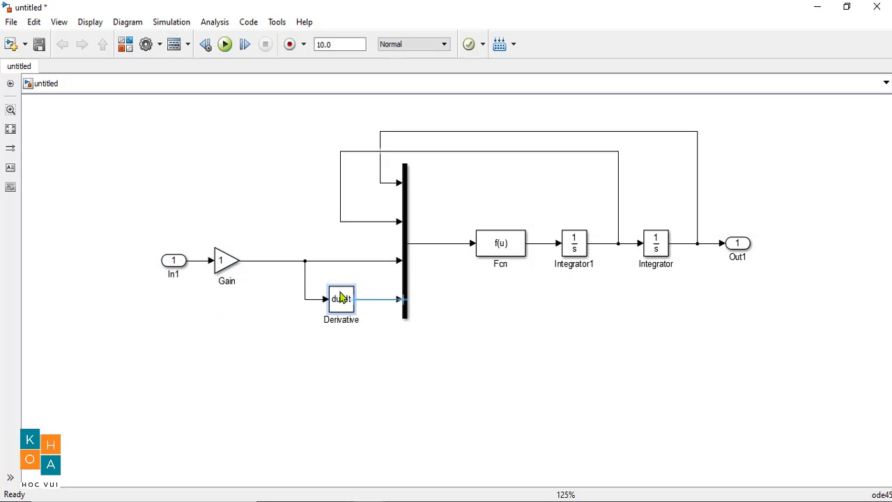
click(281, 347)
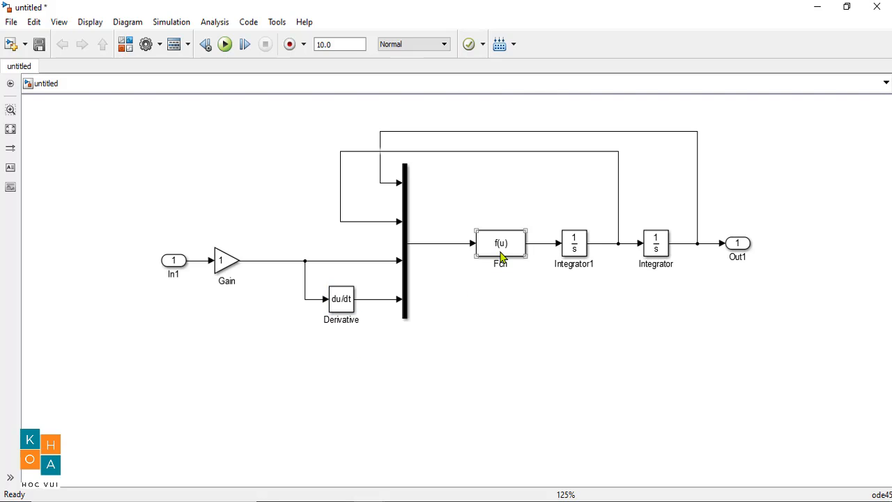
drag(502, 258, 485, 257)
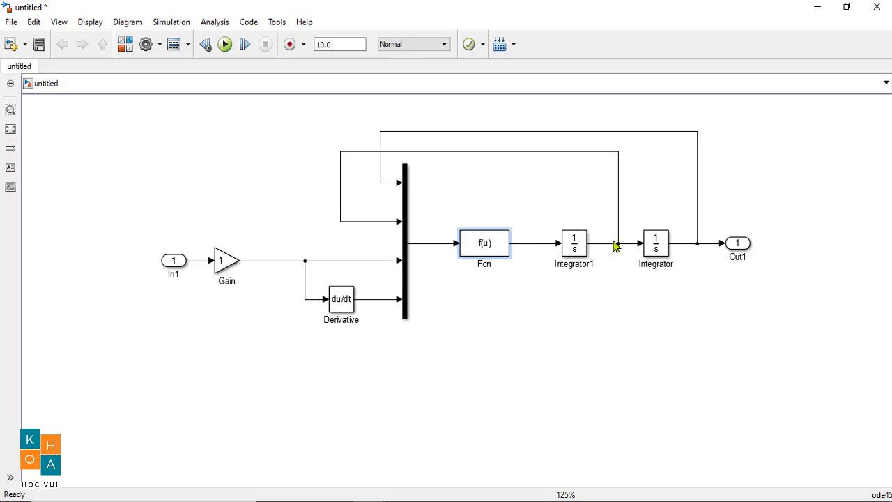
drag(613, 241, 611, 243)
Rename the Out1 port as r and the In1 port as theta.
double_click(738, 257)
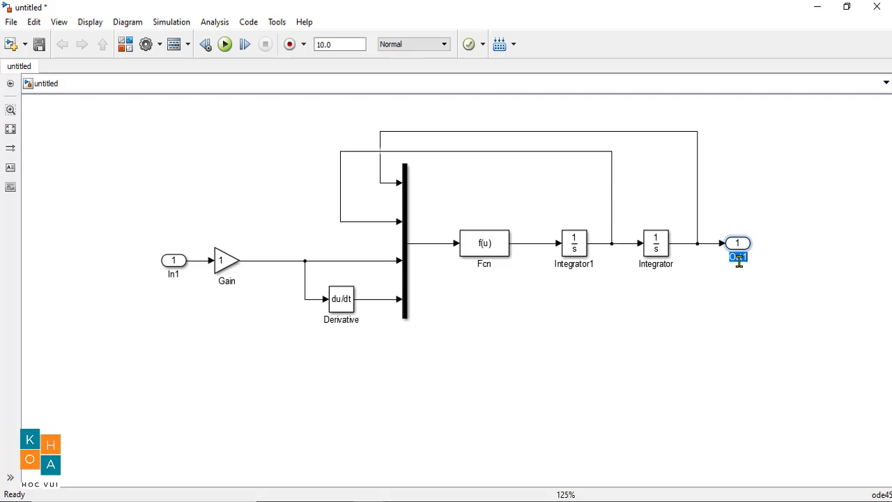
text(r)
double_click(175, 273)
click(338, 256)
Label the line into the Mux's third input "alpha" and the Derivative output line "alphadot".
double_click(347, 255)
text(alpha)
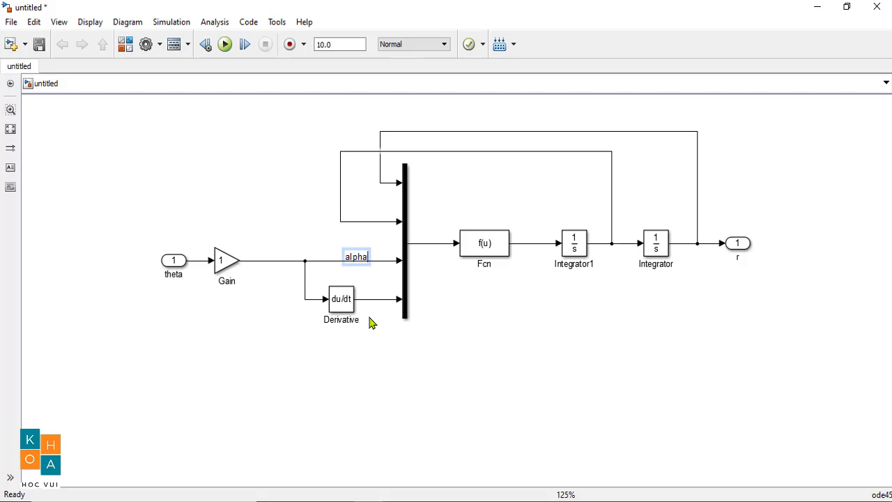
click(376, 308)
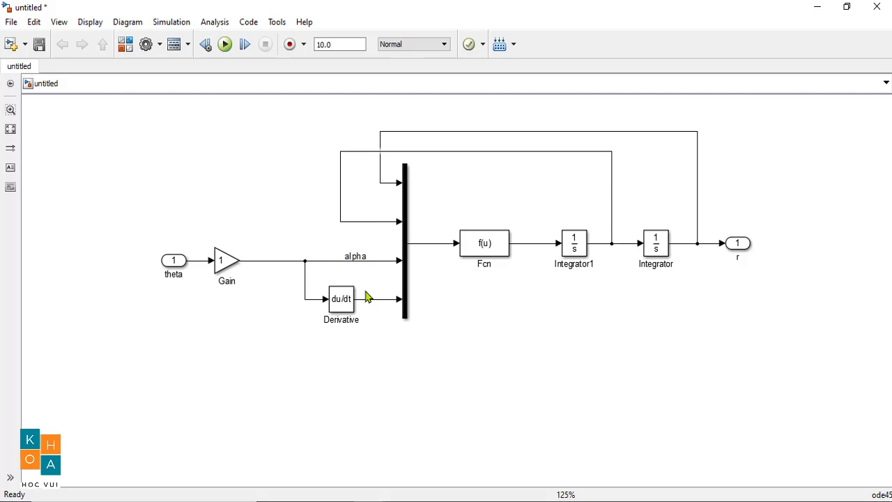
double_click(366, 297)
text(alphadot)
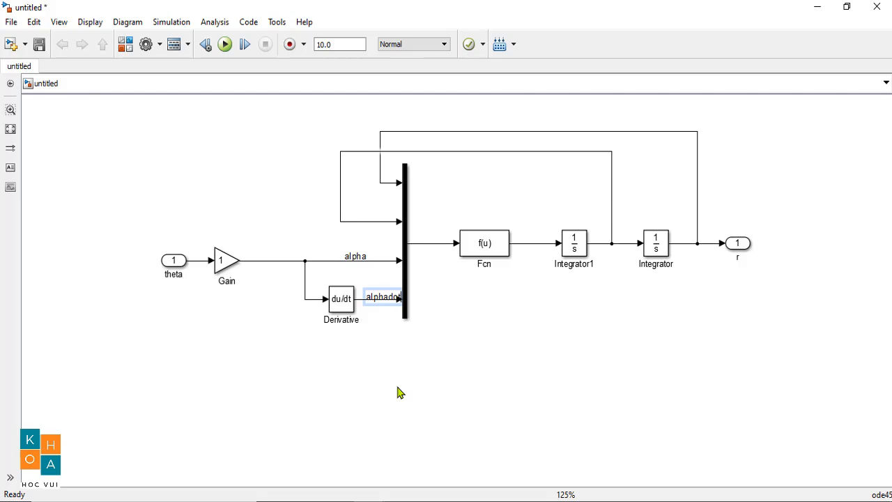
Add the text "rdot" below the line between Integrator1 and Integrator, and "rdotdot" above the Fcn output line.
double_click(611, 255)
text(rdot)
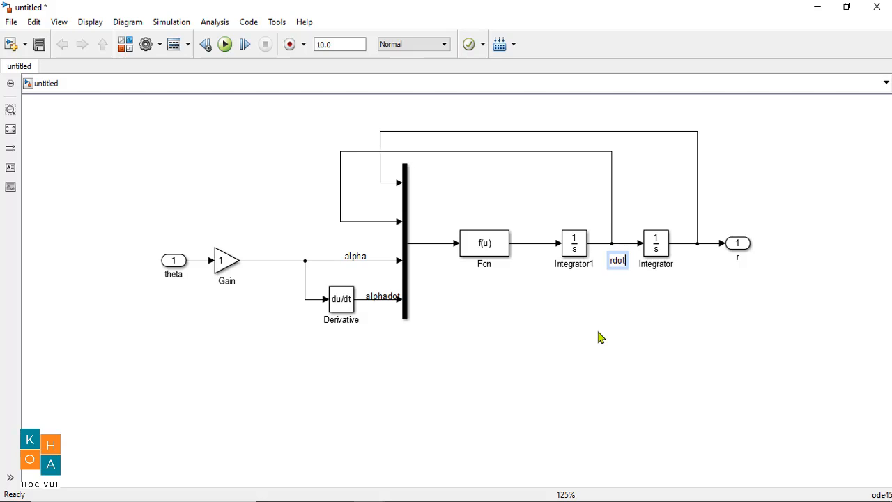
click(523, 271)
double_click(513, 223)
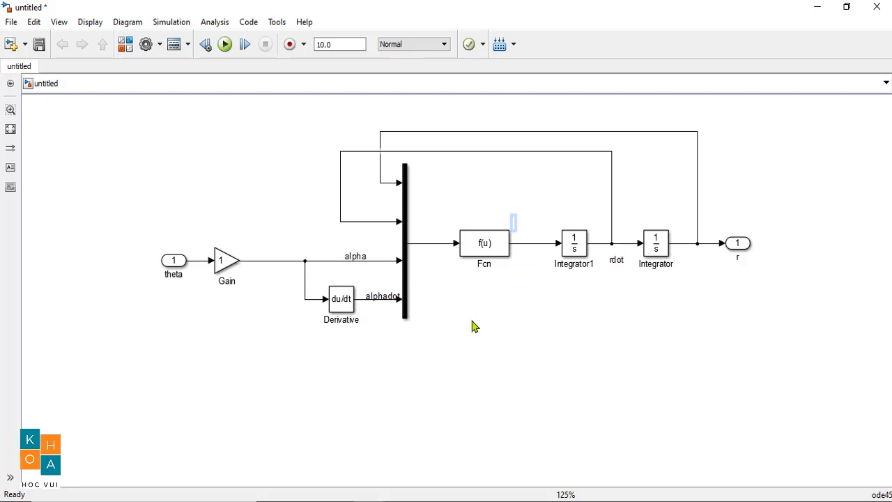
text(rdotdot)
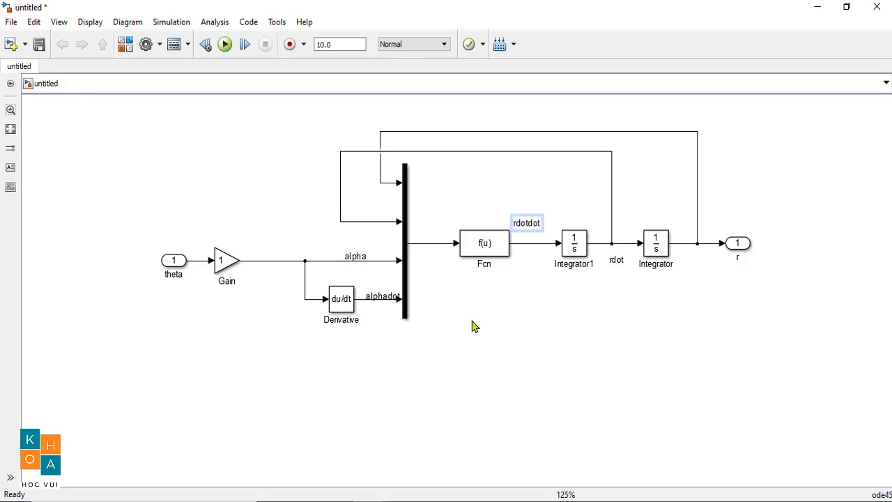
click(478, 324)
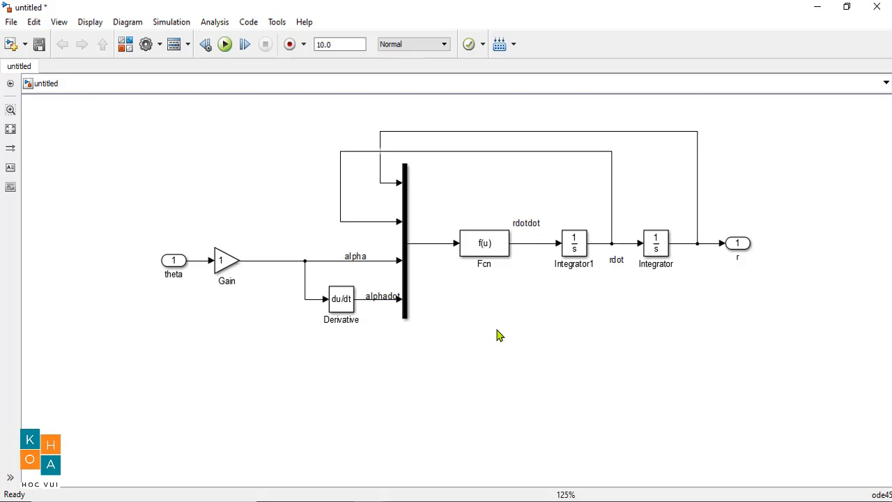
Move the r output port farther away from the Integrator block along the same line.
drag(735, 245, 772, 250)
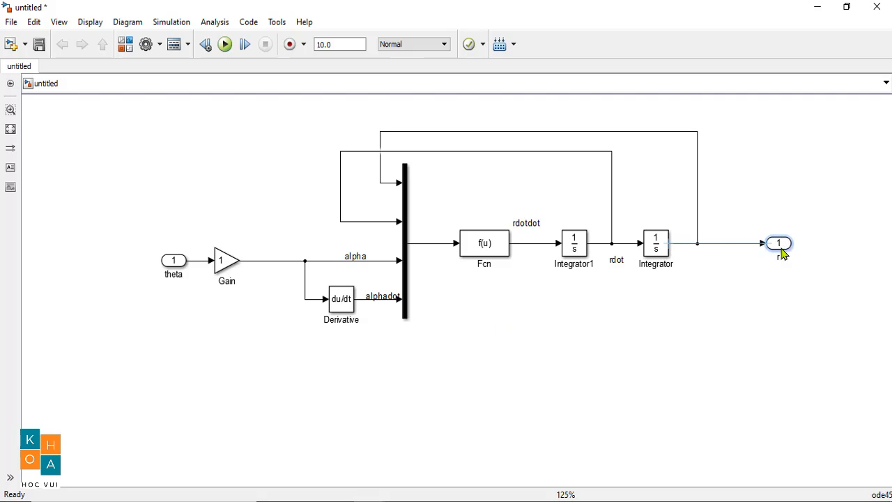
key(space)
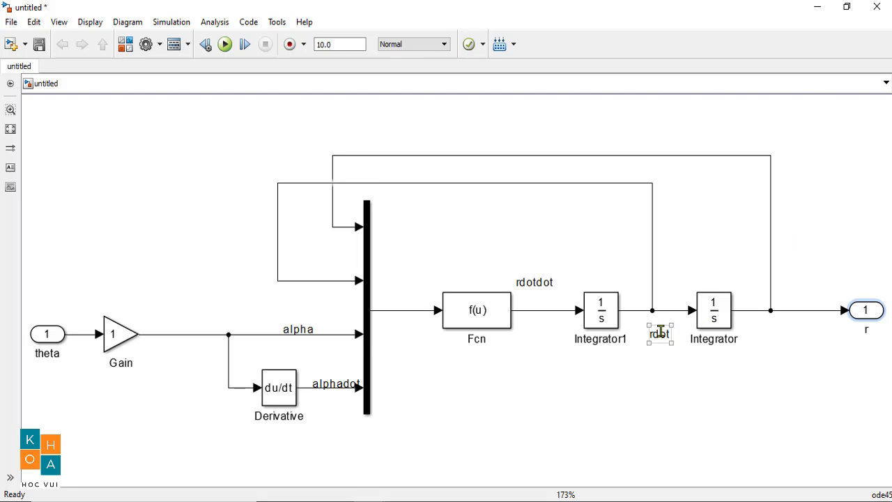
Set the Fcn expression to (-1/(J/(R^2)+m))*(m*g*sin(u[3])-m*u[1]*(u[4])^2), copied from the "Cách 2" section of the browser page.
double_click(476, 315)
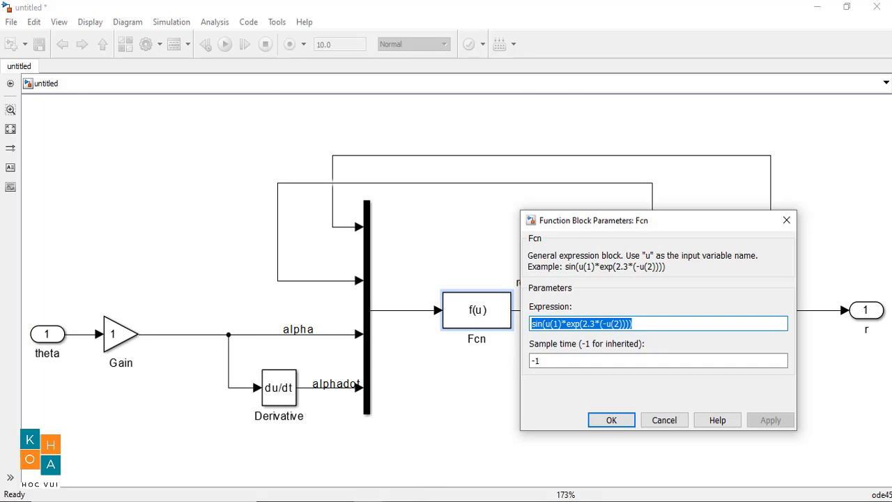
click(418, 500)
scroll(186, 207, up, 5)
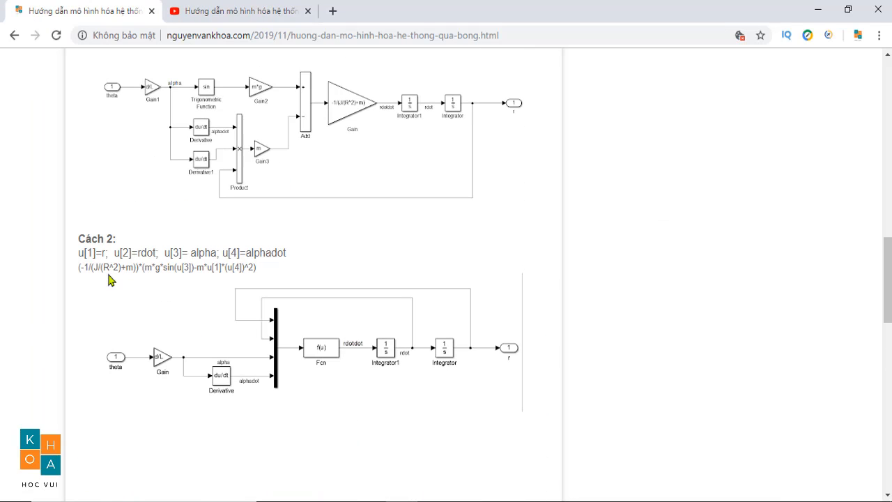
drag(78, 274, 262, 268)
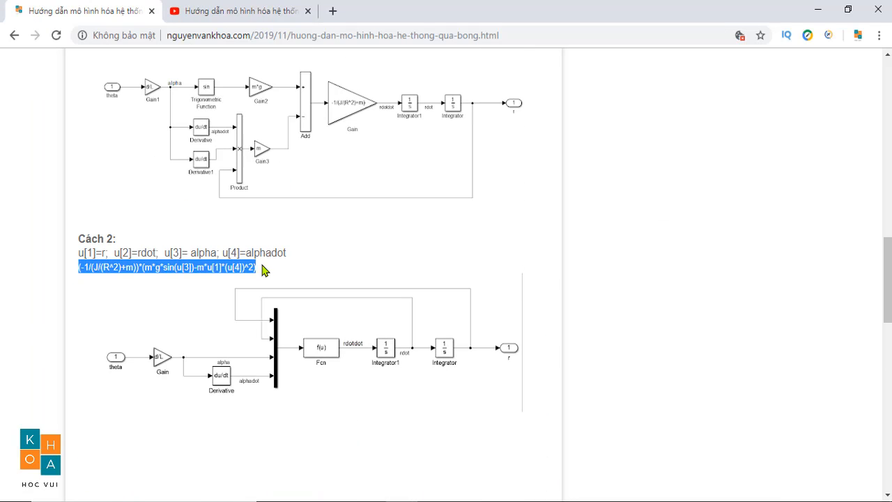
right_click(243, 268)
click(266, 278)
click(535, 449)
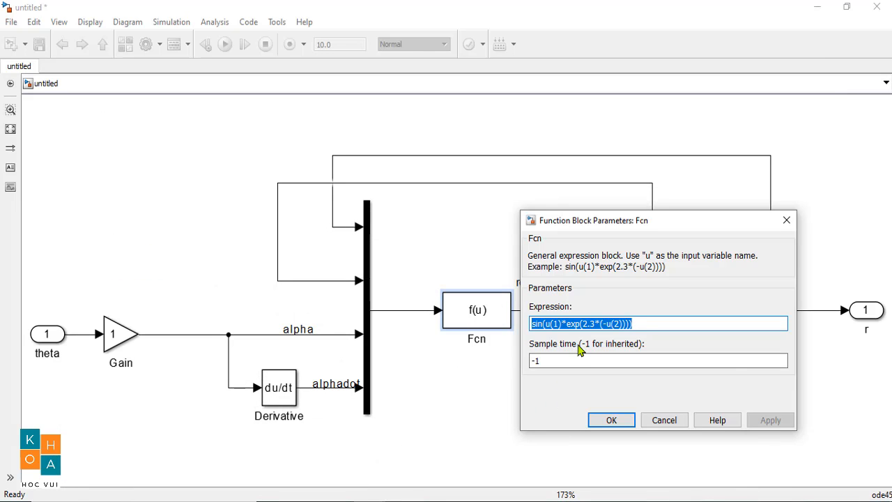
key(ctrl+v)
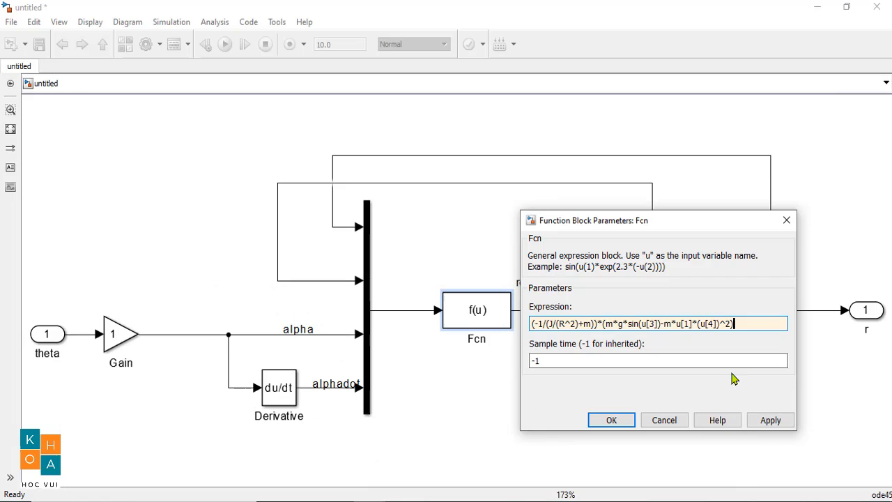
click(770, 420)
click(617, 421)
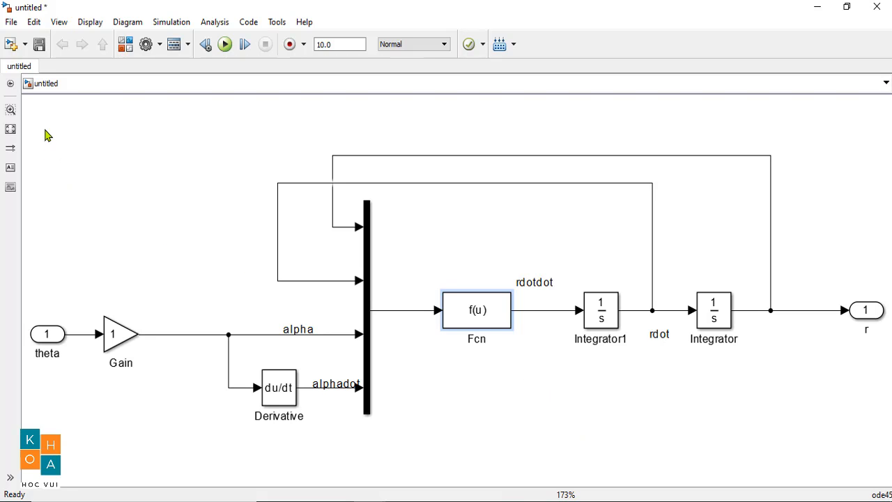
Select the whole diagram and create a subsystem from the selection.
drag(34, 107, 218, 306)
drag(740, 433, 868, 446)
click(474, 313)
right_click(474, 312)
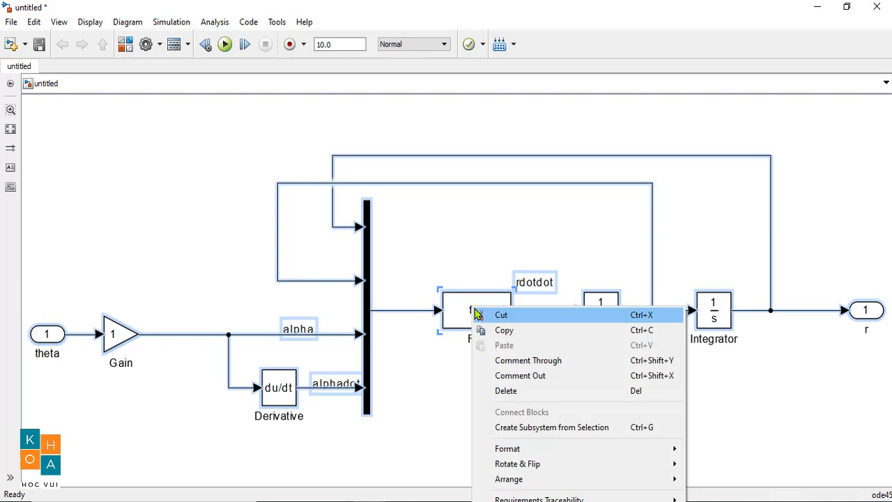
click(557, 428)
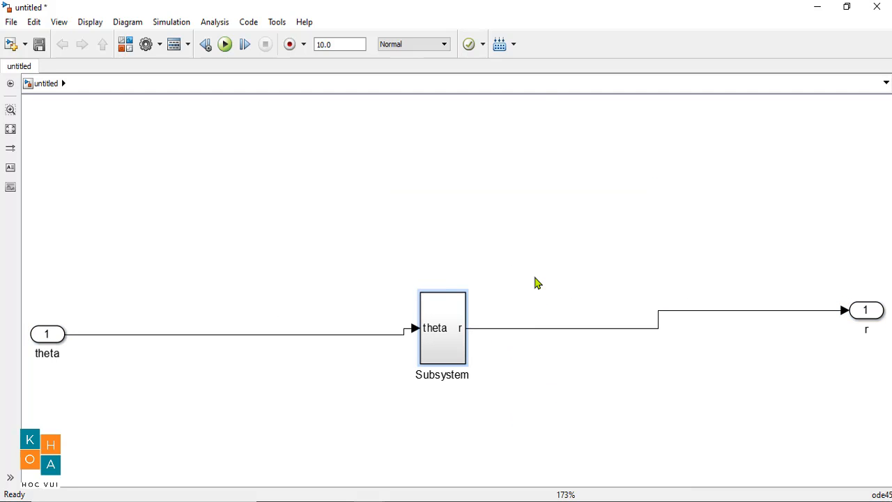
Delete the outer r port with its line and widen the Subsystem block.
drag(535, 278, 869, 376)
key(Delete)
click(451, 360)
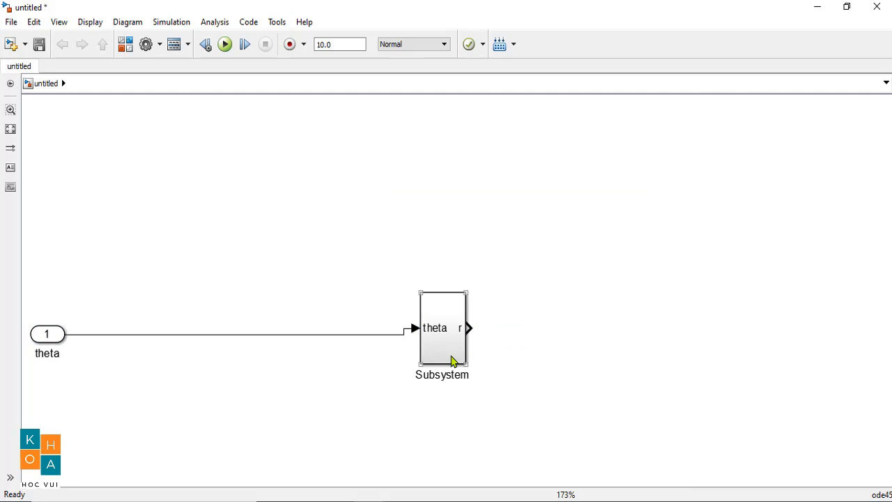
drag(464, 365, 498, 364)
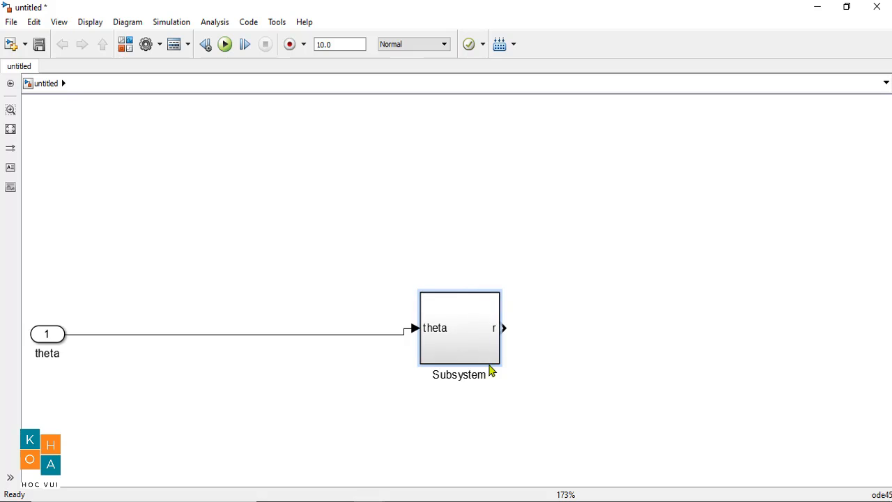
Delete the outer theta port with its line and move the Subsystem block slightly up.
drag(21, 314, 90, 355)
key(Delete)
click(463, 345)
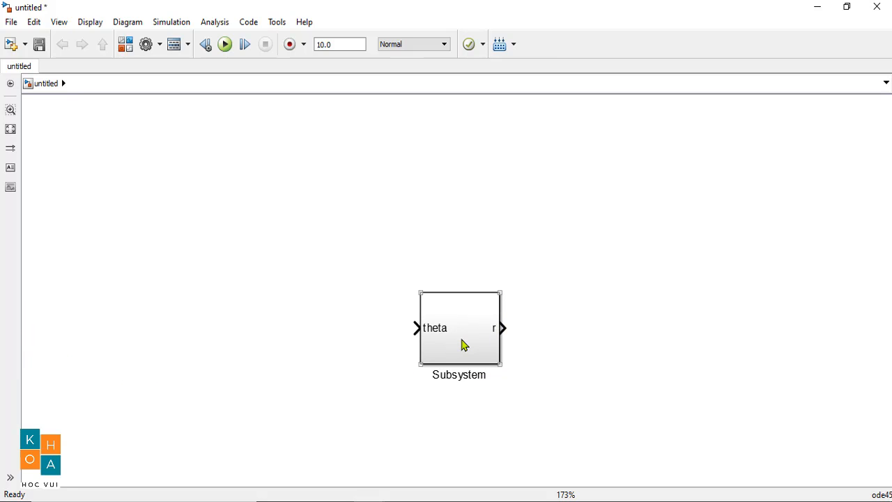
drag(464, 345, 464, 311)
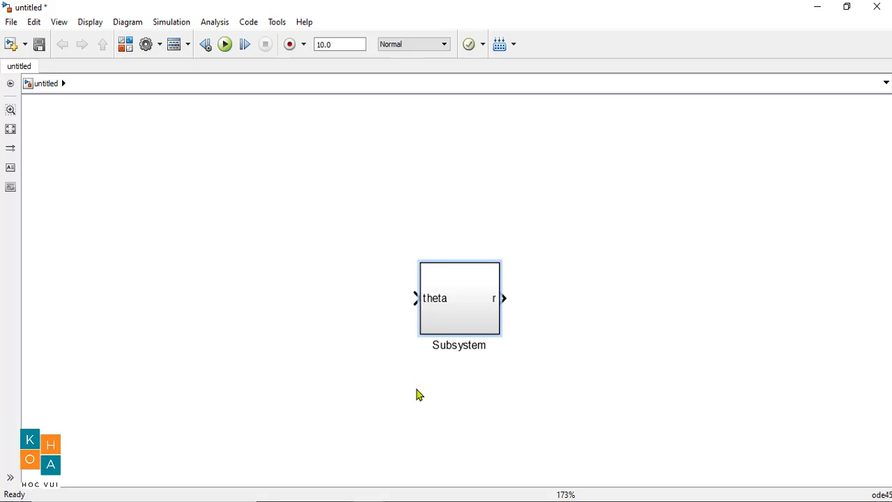
Add a Step block from the Sources library in front of the Subsystem and connect it to the theta input.
click(126, 46)
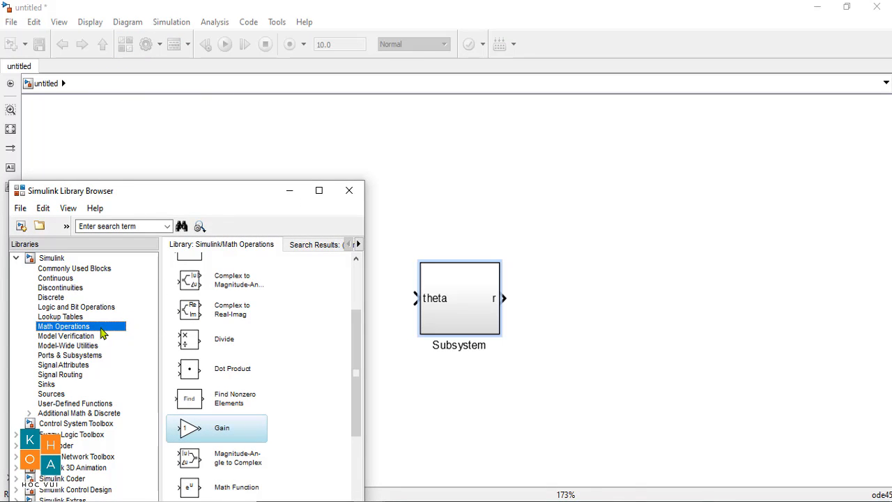
click(46, 384)
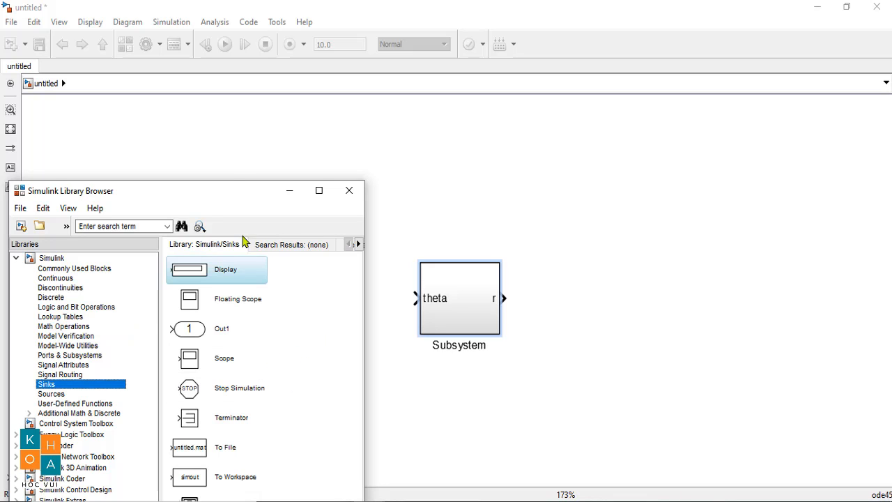
drag(246, 181, 235, 64)
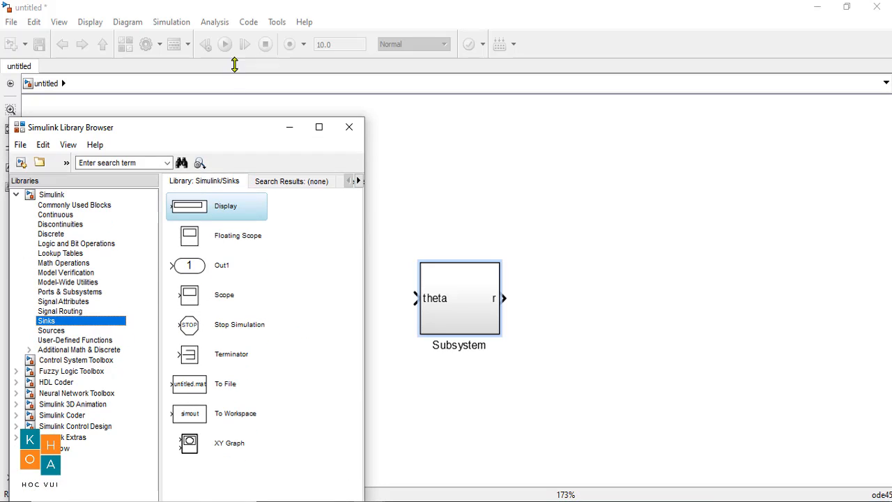
drag(218, 131, 210, 15)
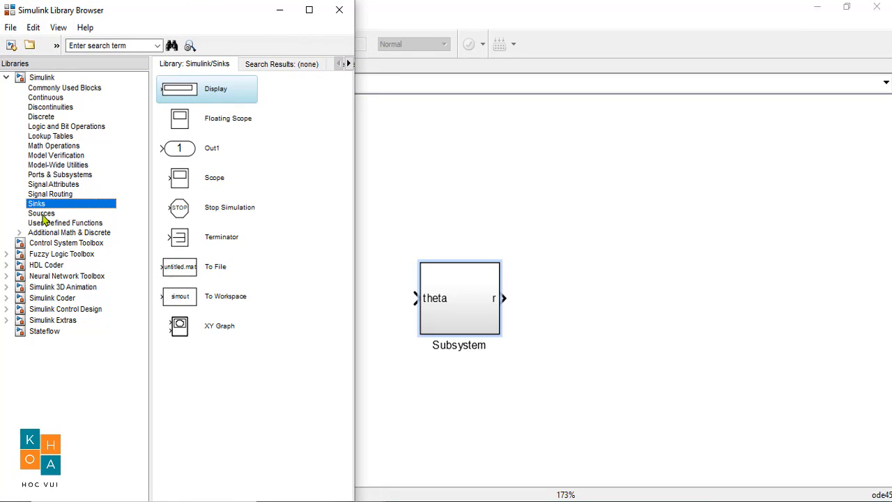
click(42, 214)
scroll(266, 349, down, 3)
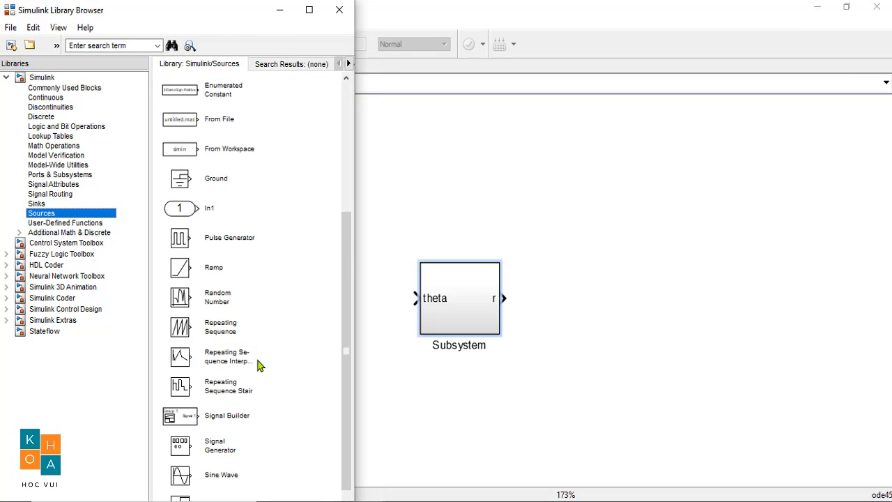
scroll(258, 366, down, 1)
drag(191, 466, 295, 298)
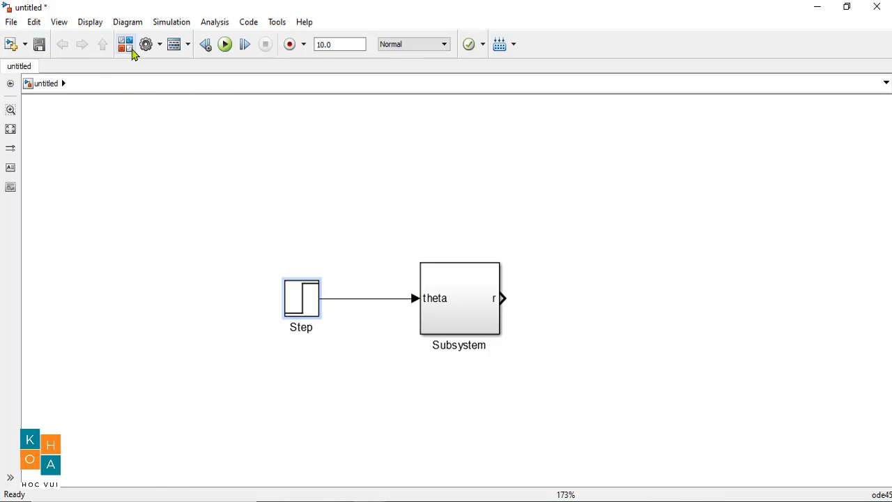
Add a Scope block from the Sinks library, connect it to the Subsystem's r output, and try to run the simulation.
click(127, 46)
click(47, 205)
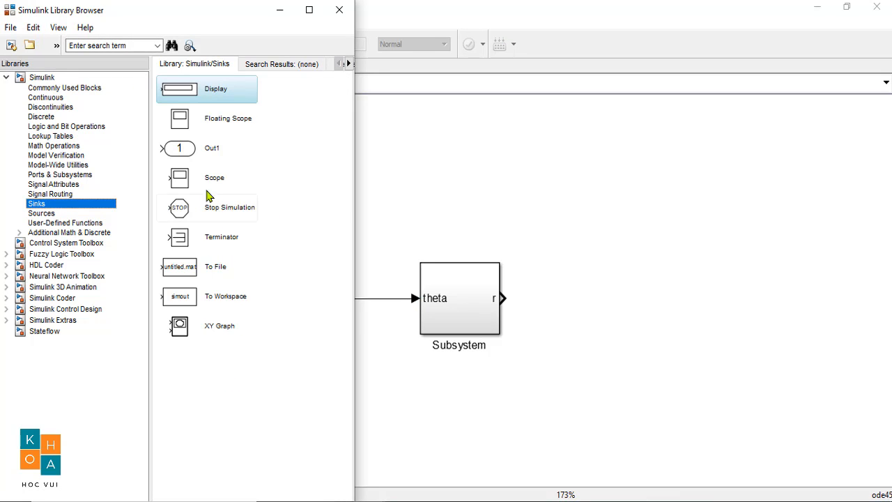
mouse_move(223, 195)
mouse_down()
mouse_move(608, 298)
mouse_move(503, 308)
mouse_up()
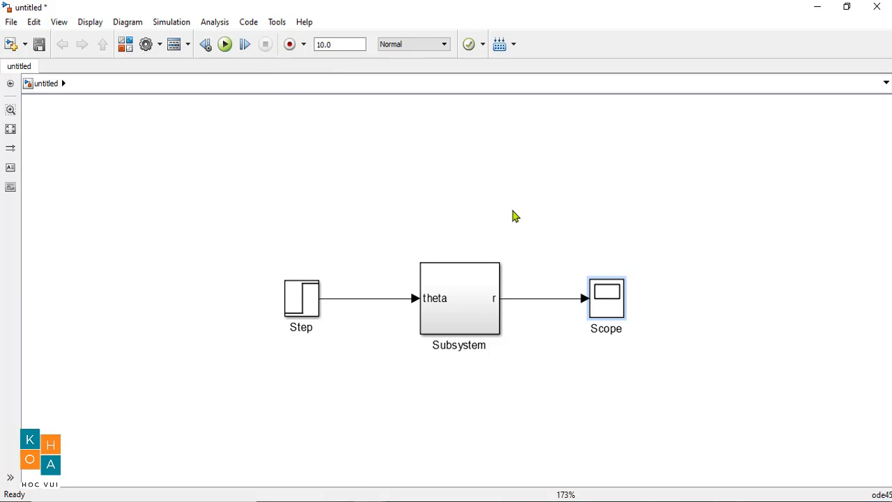
click(225, 45)
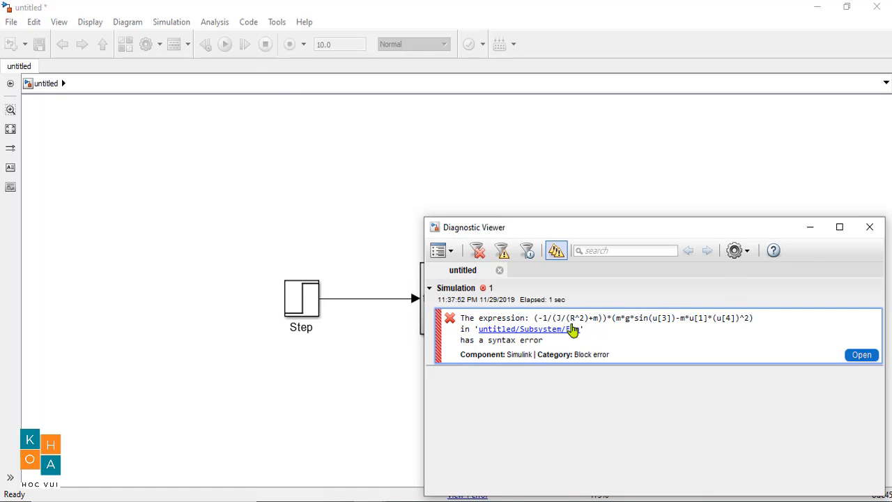
click(869, 227)
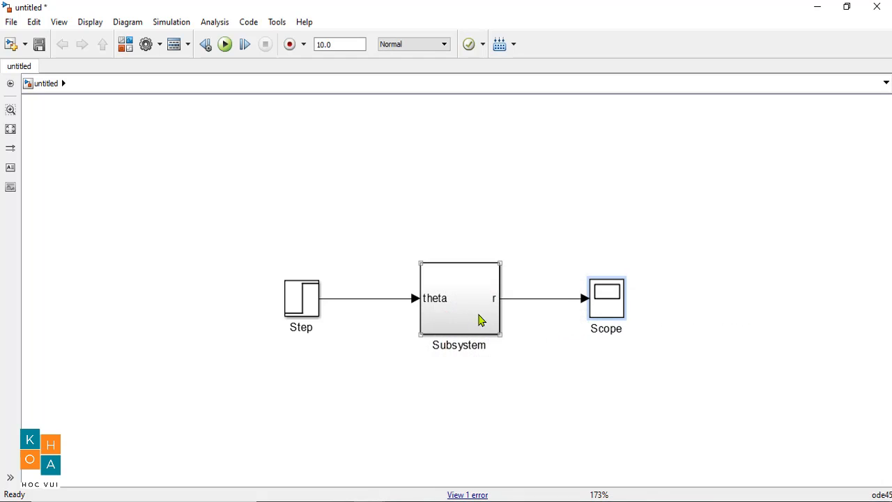
Inside the Subsystem, set the Gain block's gain to d/L as in the reference diagram, and return to the top-level model.
double_click(480, 319)
click(132, 314)
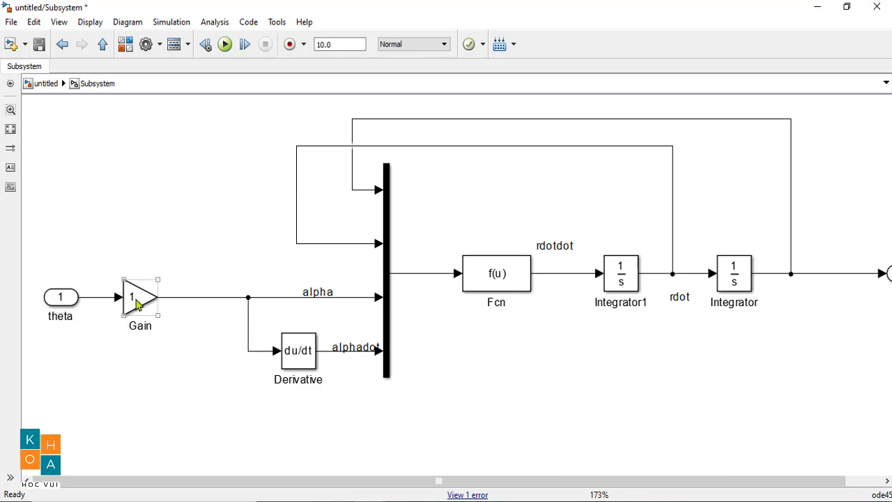
click(360, 469)
key(alt+Tab)
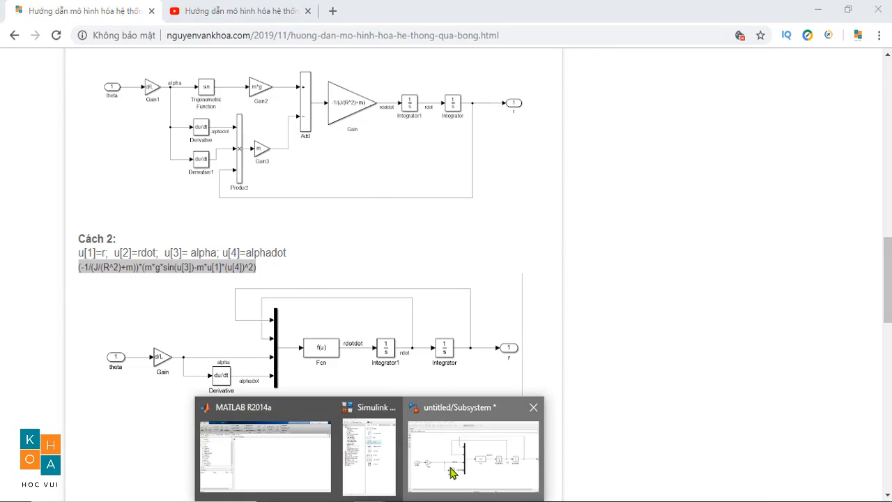
click(408, 406)
double_click(134, 306)
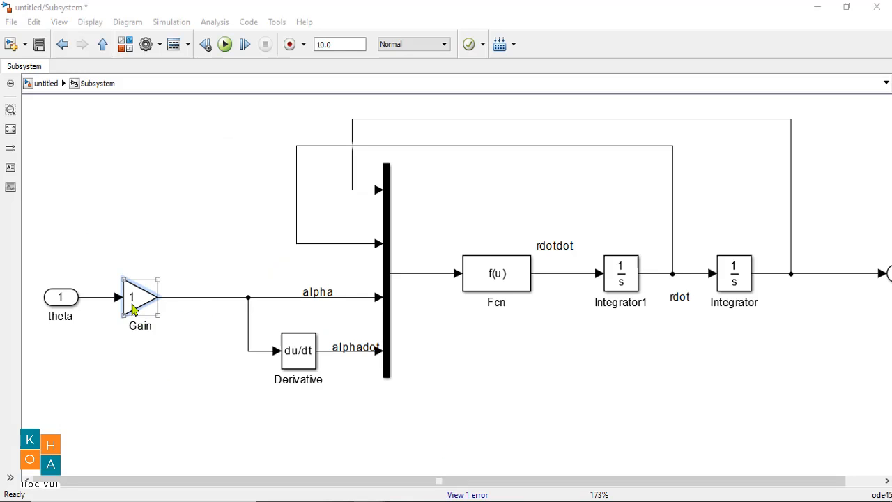
text(d/L)
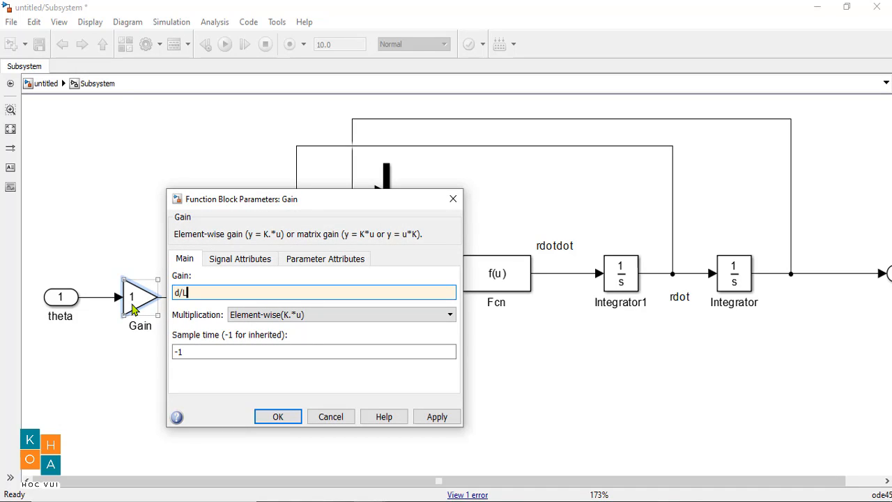
click(435, 418)
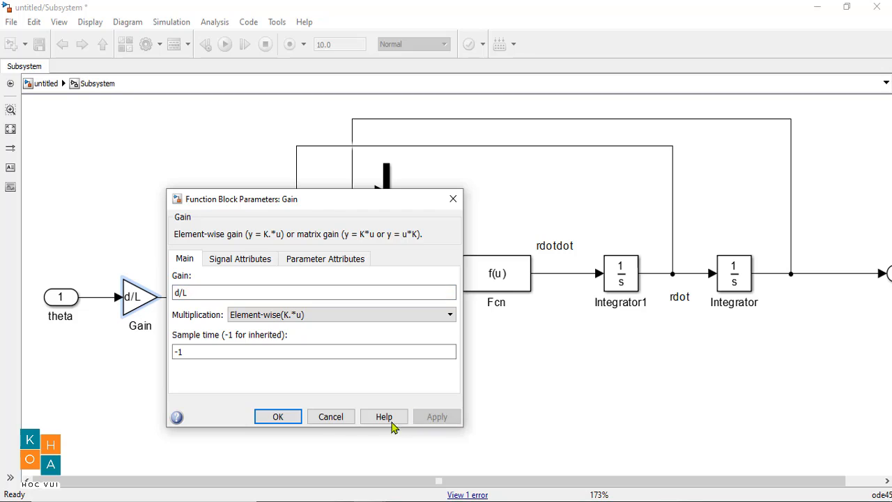
click(271, 417)
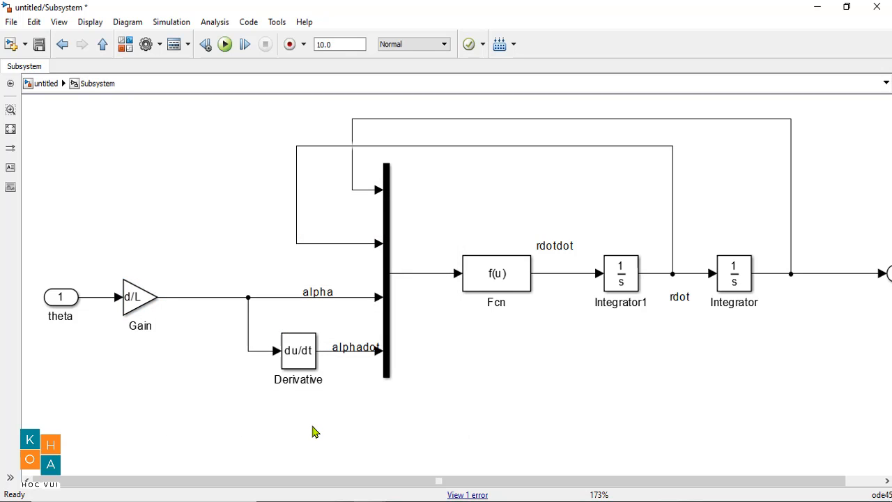
key(space)
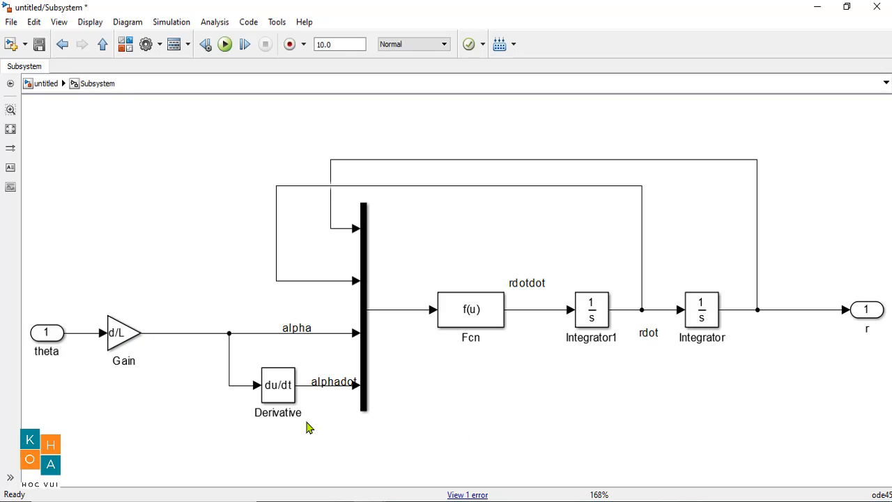
click(102, 46)
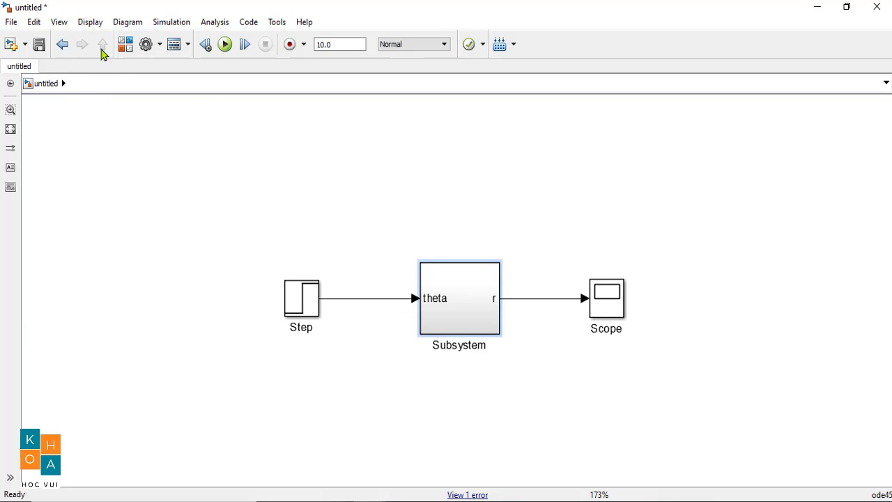
Copy "m=0.11, R=0.015, d=0.03, g=9.8, L=1, J=9.99e-6" from the reference web page and execute it in MATLAB's Command Window.
key(alt+Tab)
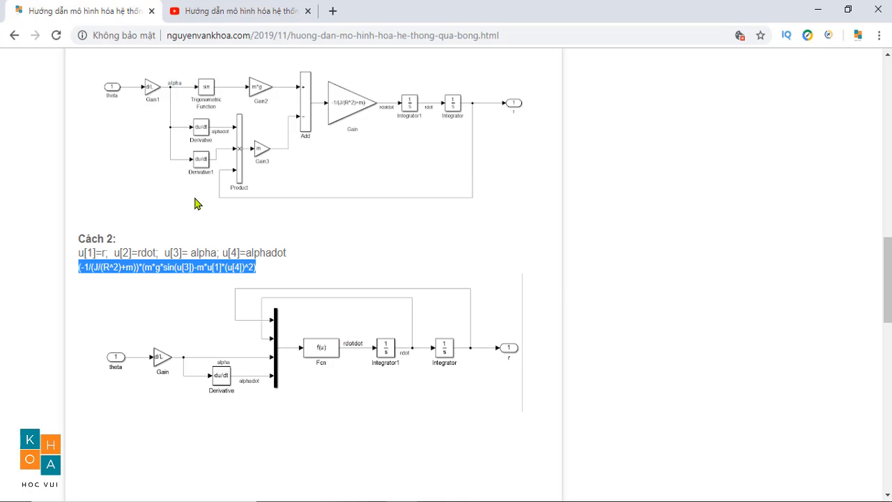
scroll(164, 241, up, 7)
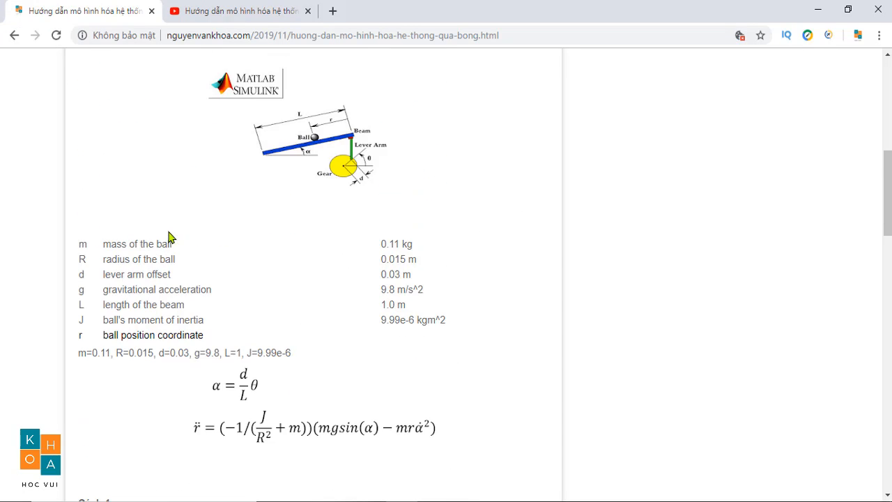
drag(77, 353, 298, 359)
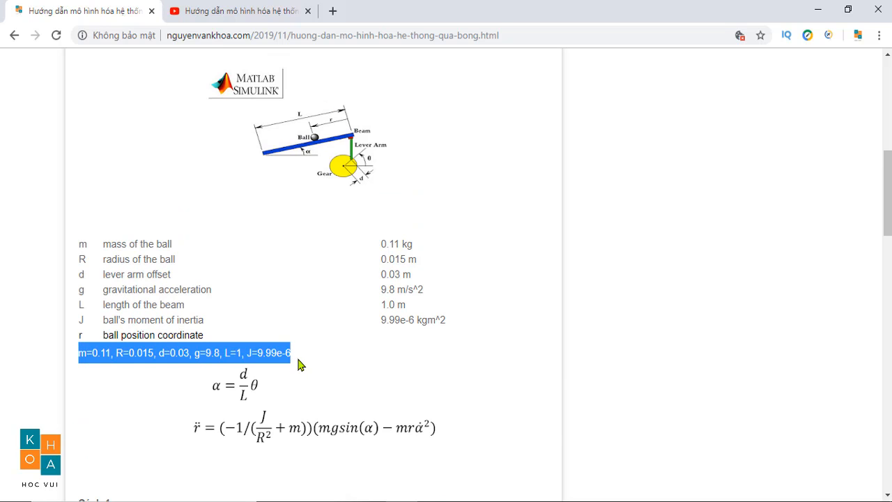
right_click(279, 351)
click(307, 363)
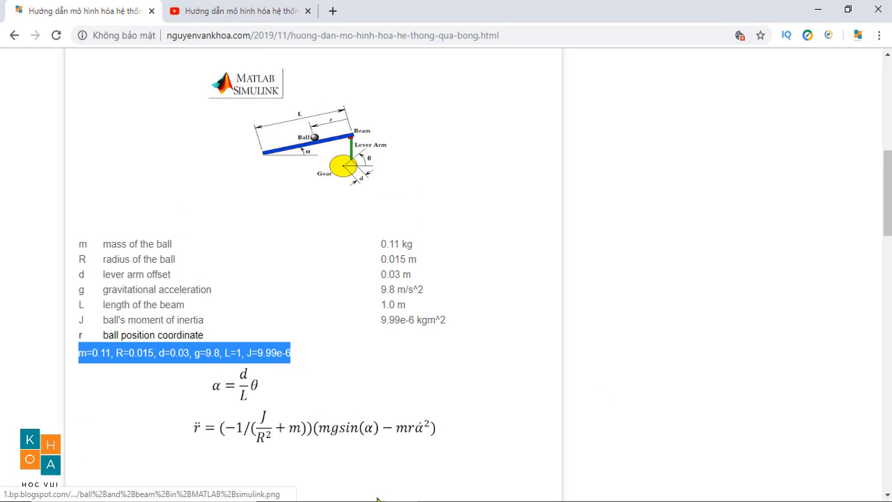
click(233, 475)
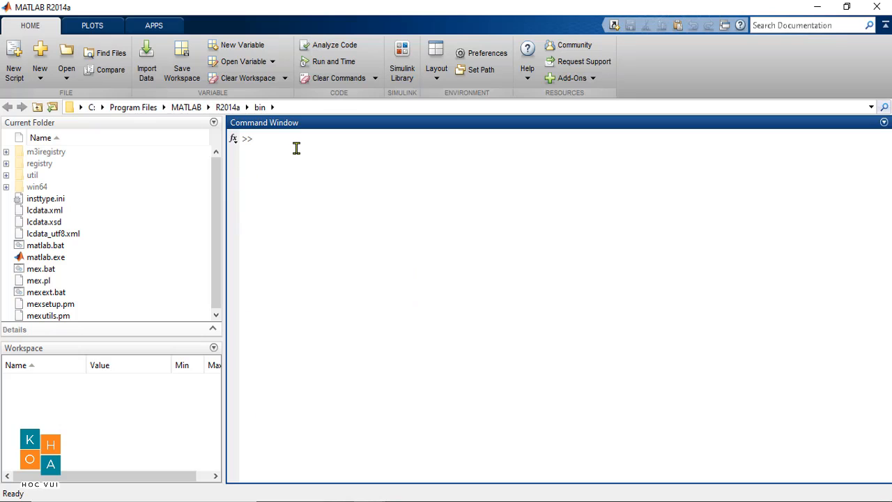
key(ctrl+v)
key(Return)
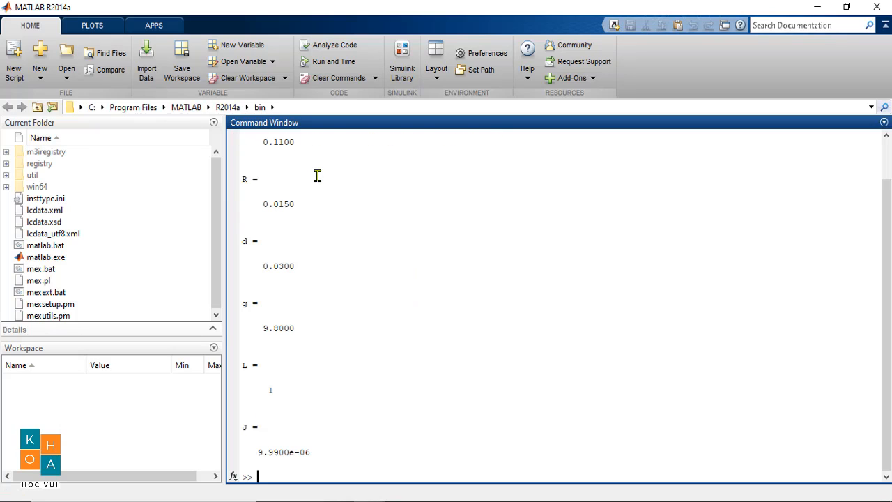
Run the Simulink model and examine the autoscaled step response in the maximized Scope window.
click(471, 474)
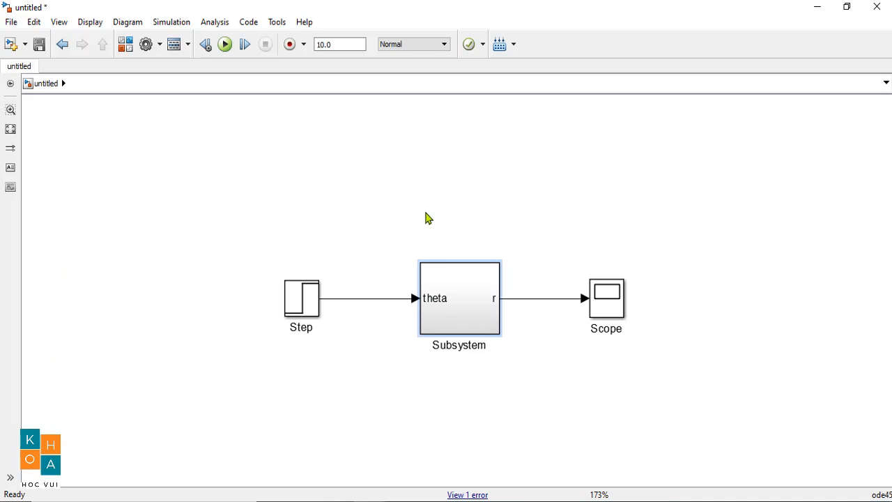
click(225, 44)
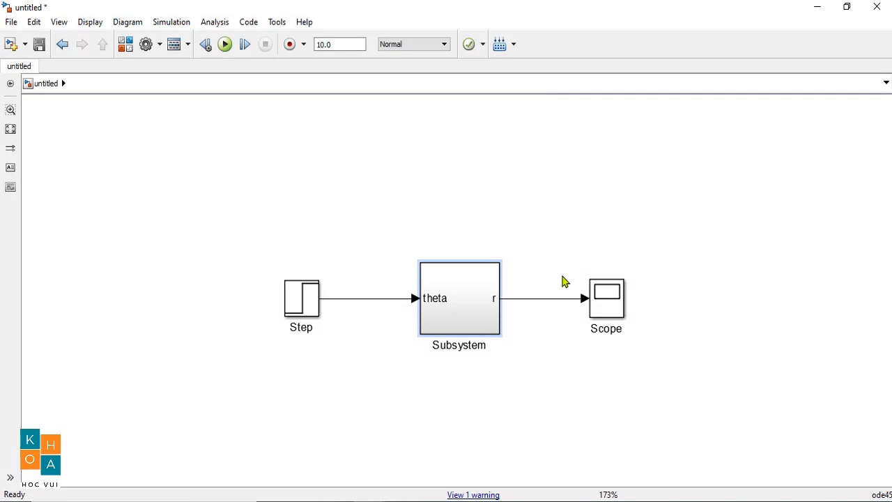
click(603, 310)
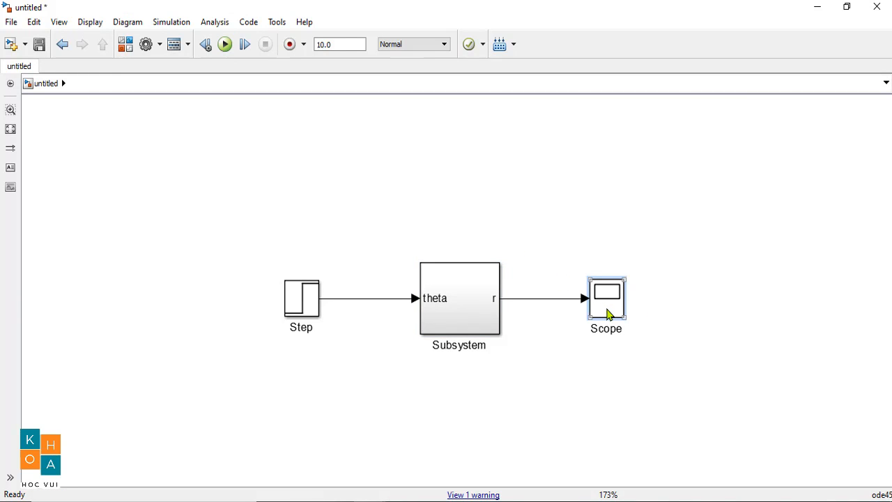
double_click(606, 324)
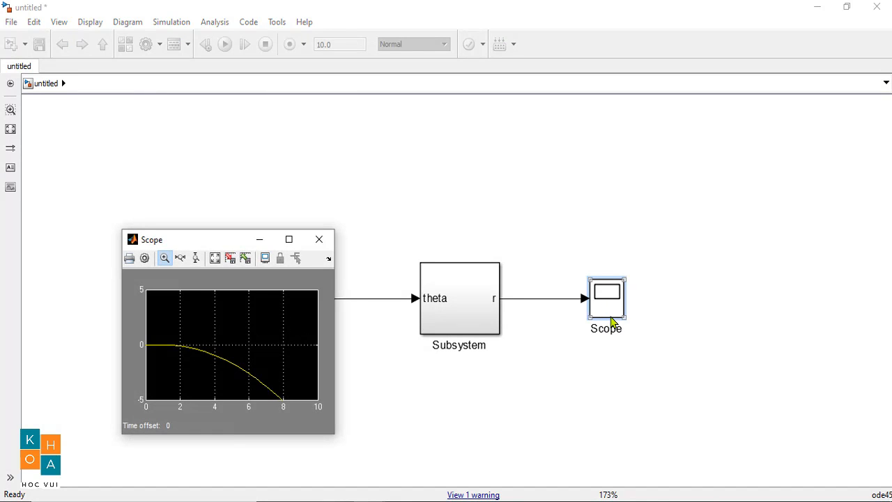
click(290, 239)
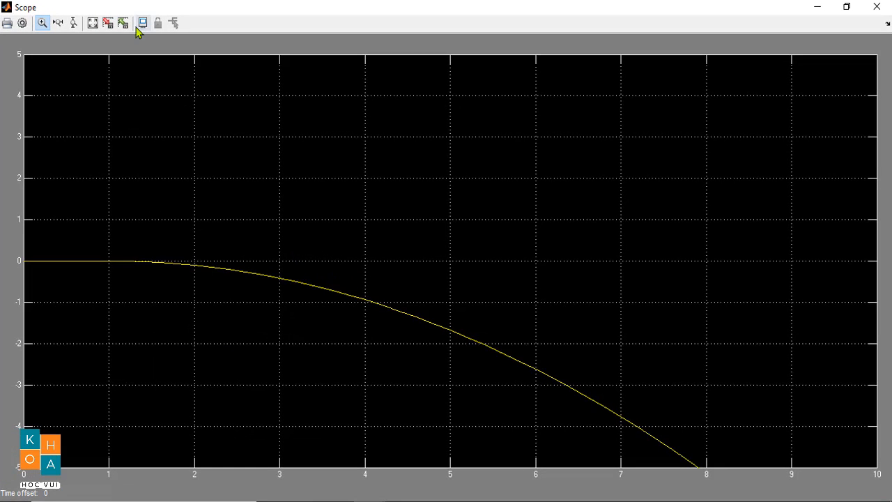
click(93, 25)
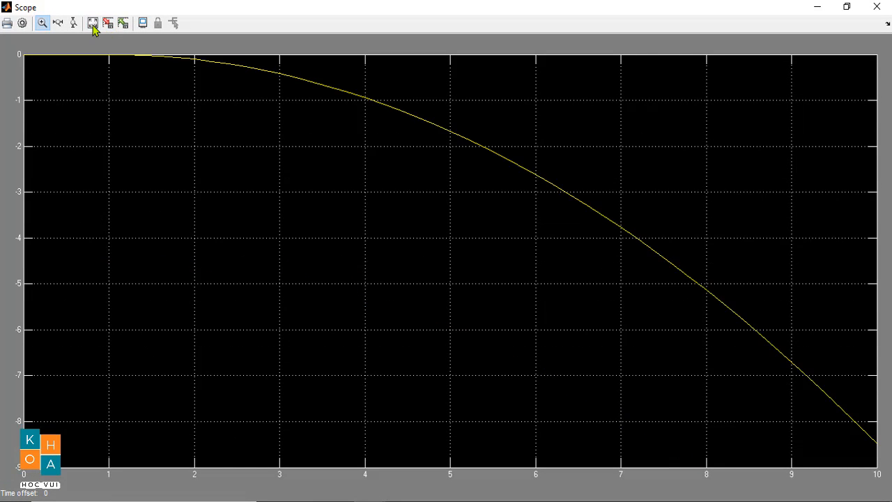
click(876, 7)
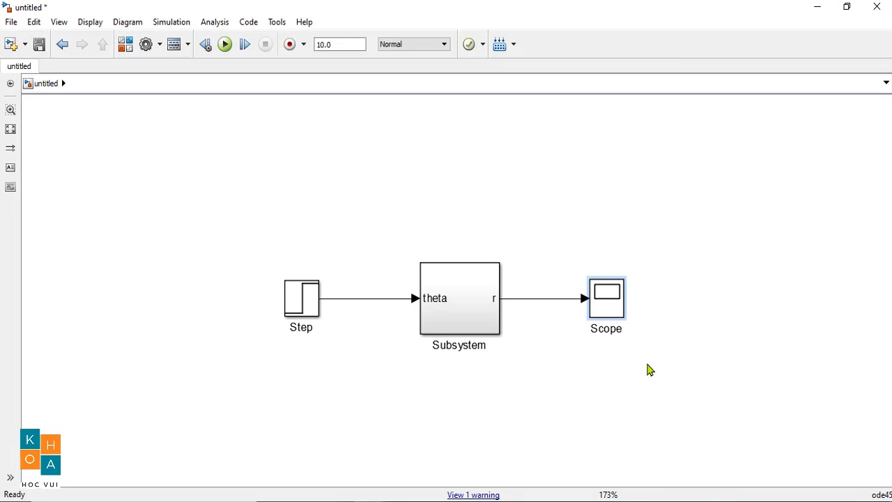
Delete the Scope and Step blocks together with their lines, keeping only the Subsystem block.
drag(717, 417, 570, 283)
key(Delete)
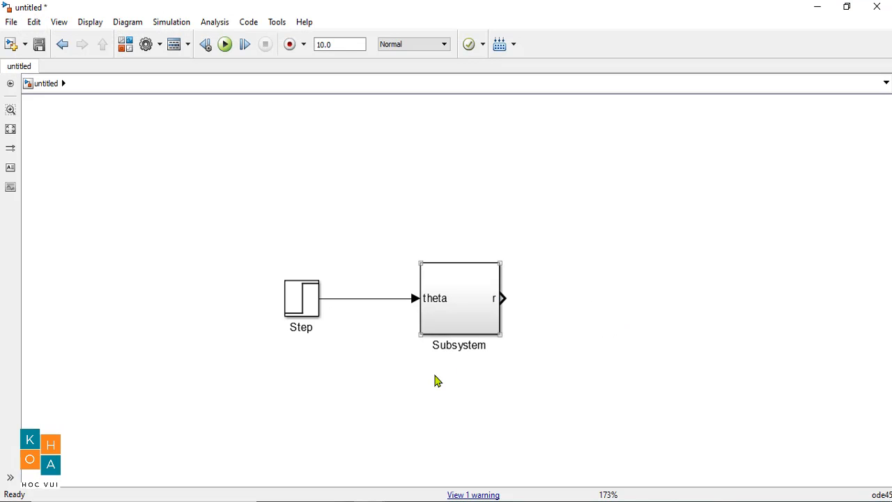
drag(397, 370, 269, 276)
drag(269, 277, 257, 263)
key(Delete)
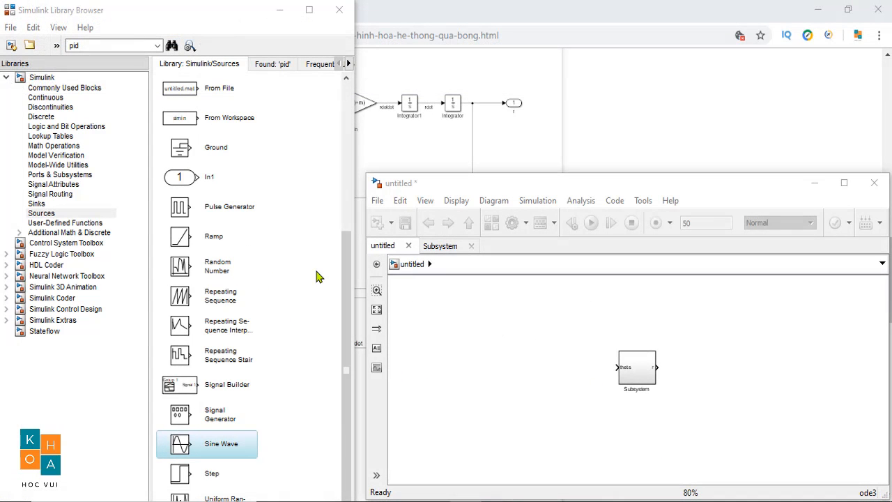
Place a new Scope block from the Sinks library above and to the right of the Subsystem block.
click(36, 204)
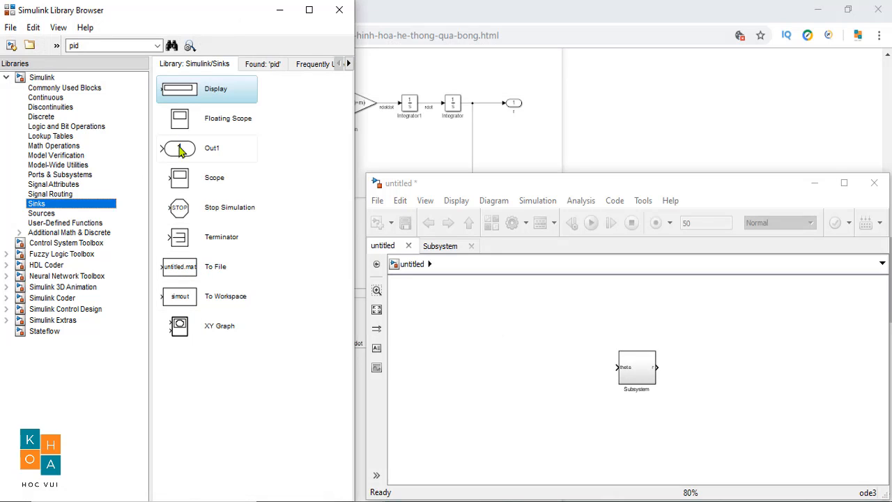
drag(180, 178, 745, 325)
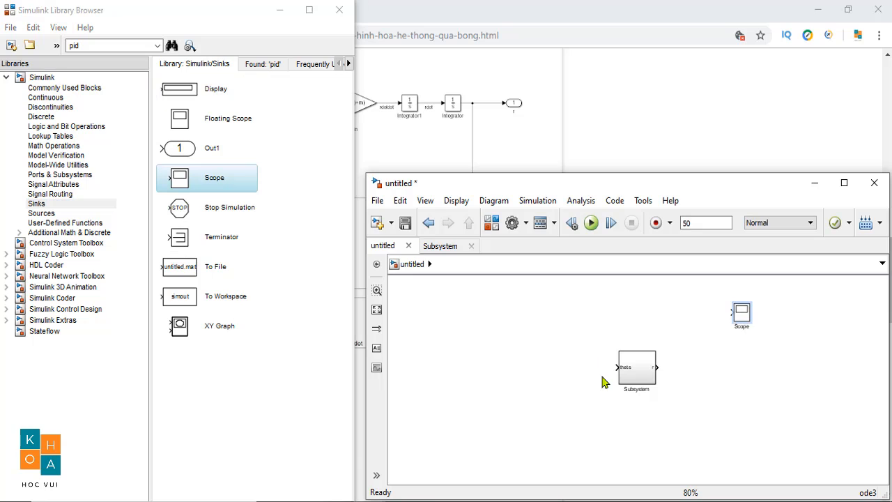
Place a Ramp block from the Sources library on the canvas, well to the left of the Subsystem block.
click(42, 213)
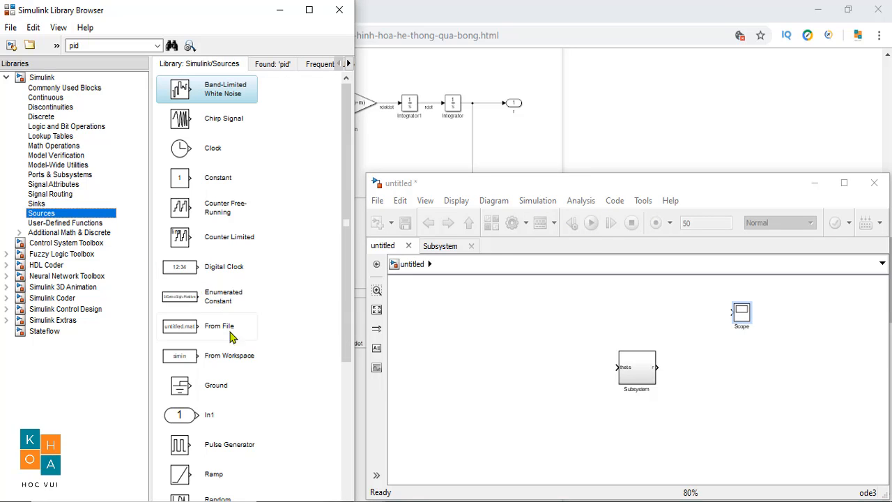
scroll(226, 412, down, 3)
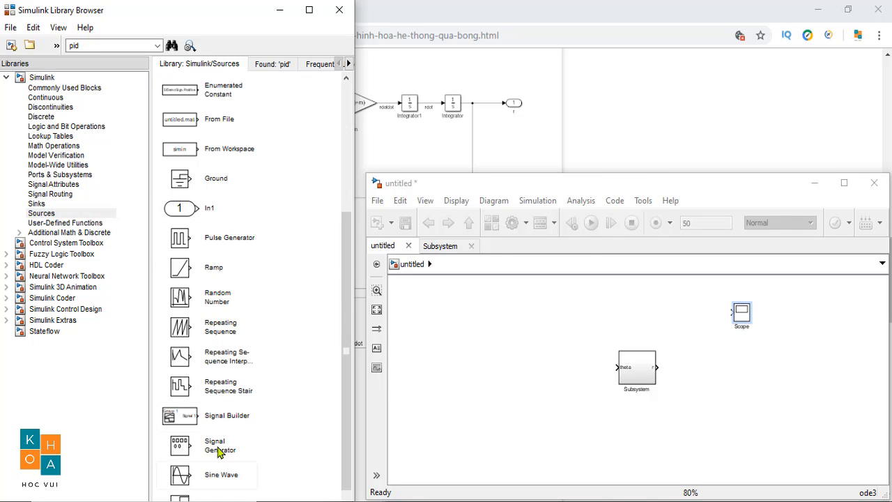
scroll(217, 452, down, 1)
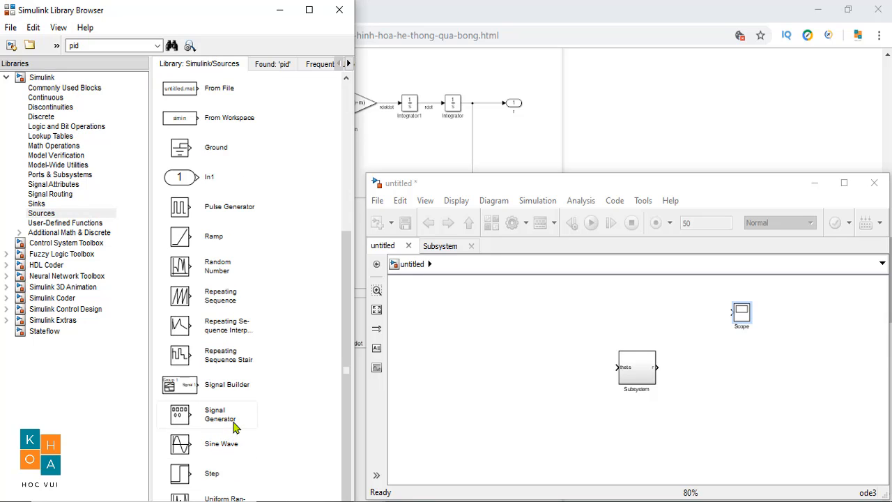
scroll(235, 425, up, 2)
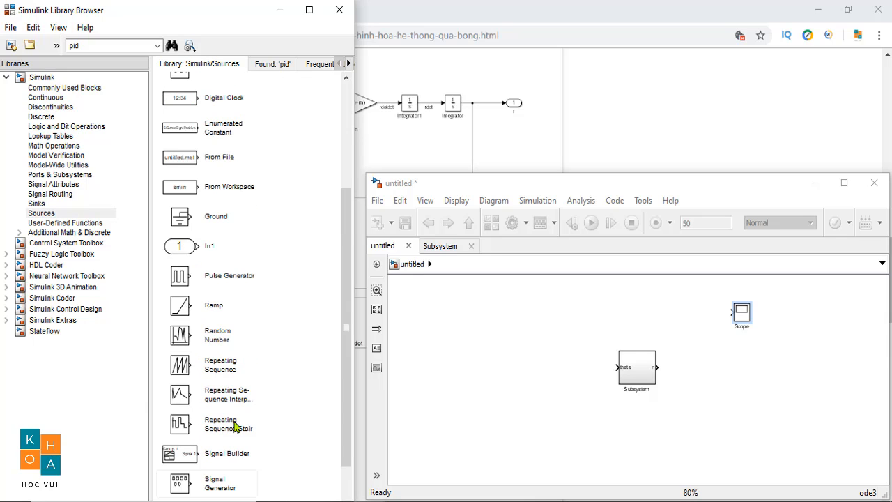
scroll(235, 425, down, 2)
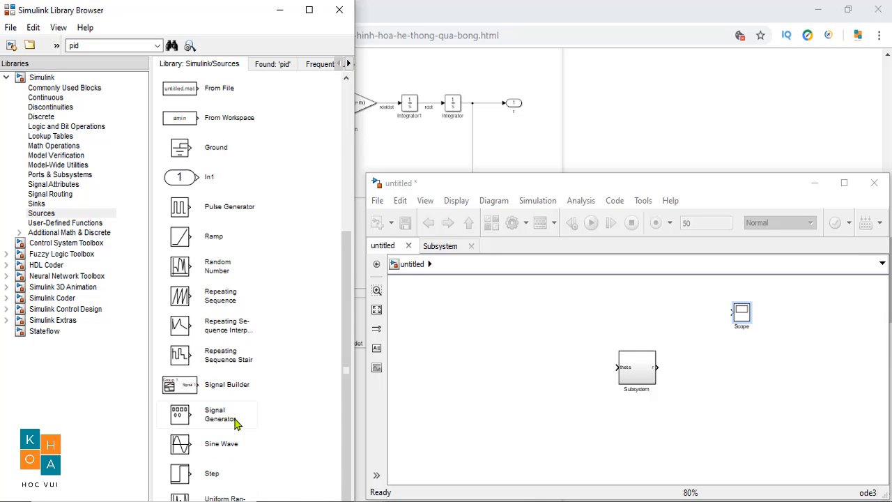
scroll(235, 424, up, 5)
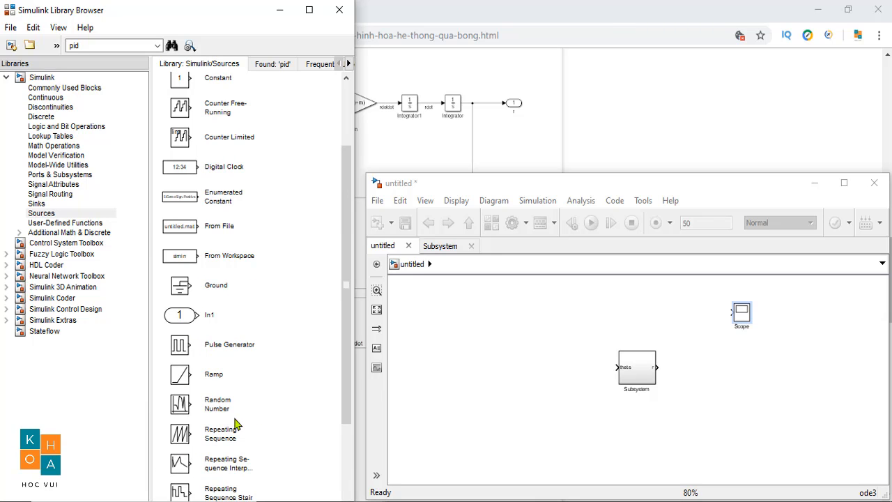
scroll(235, 424, up, 2)
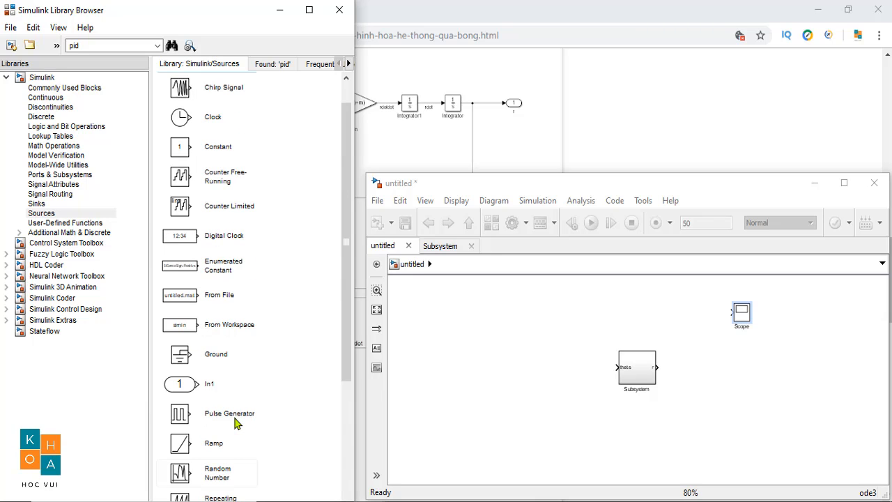
scroll(235, 423, down, 2)
scroll(209, 376, down, 4)
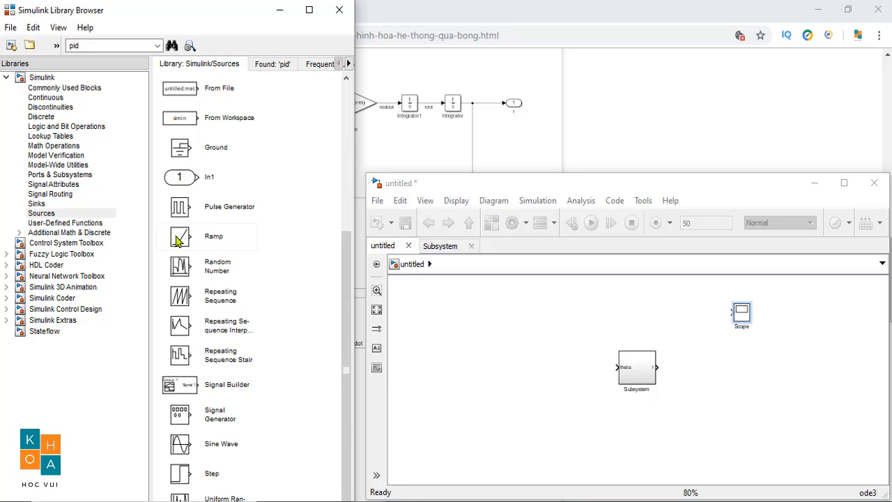
drag(176, 241, 466, 374)
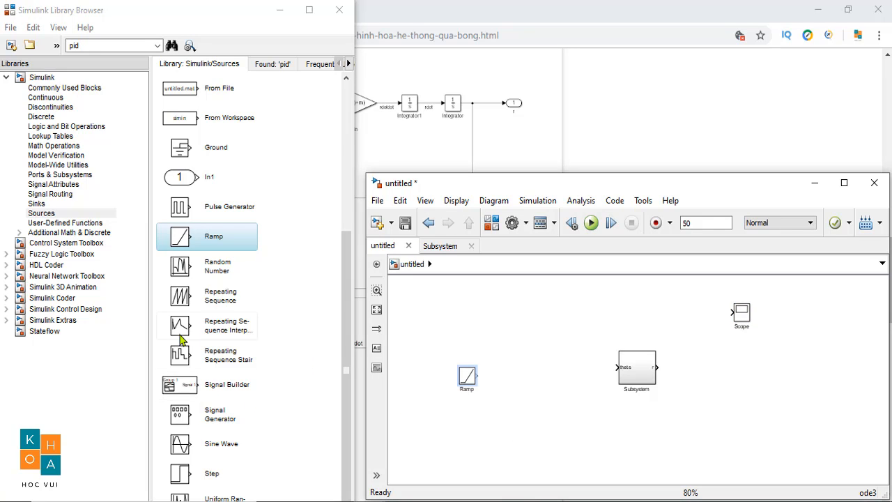
Place a Sum block from the Math Operations library between the Ramp and Subsystem blocks.
click(53, 146)
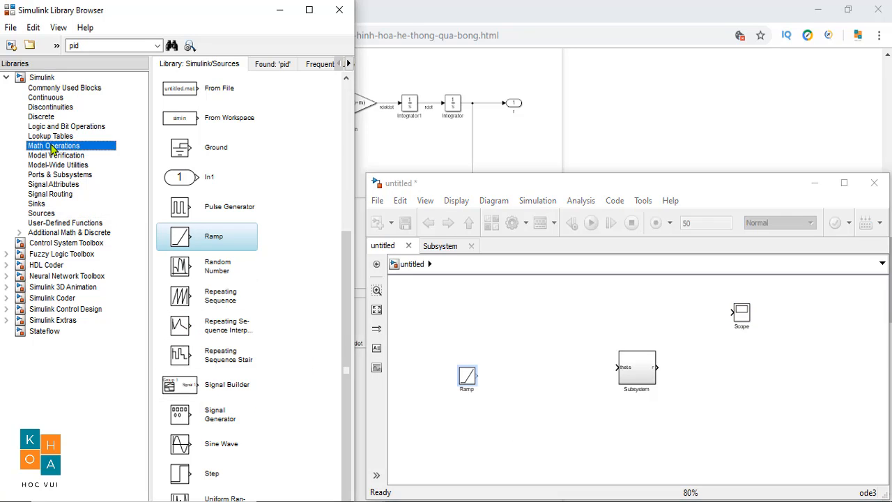
scroll(265, 272, down, 2)
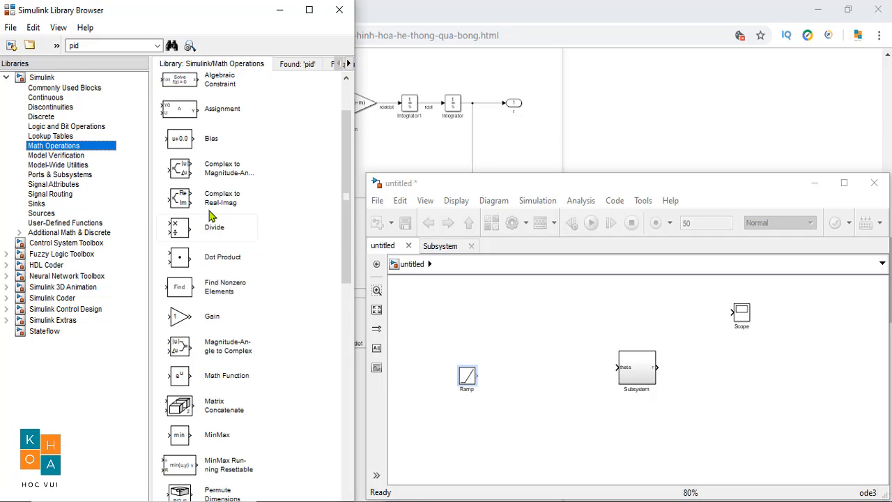
scroll(247, 334, down, 6)
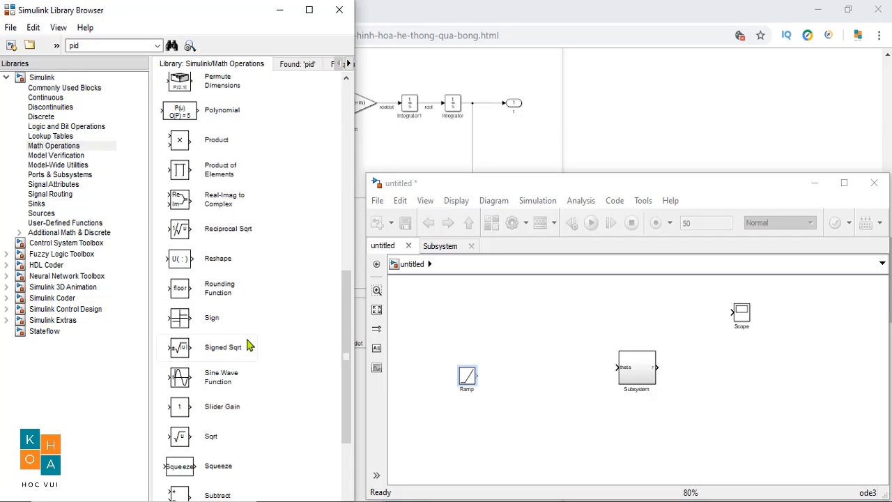
drag(180, 427, 534, 372)
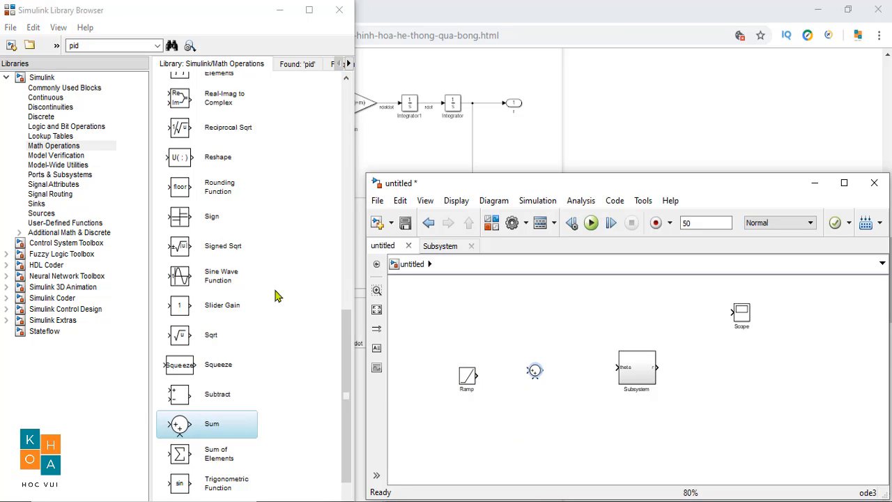
Place a Mux block from the Signal Routing library just before the Scope block.
click(50, 195)
scroll(229, 313, down, 3)
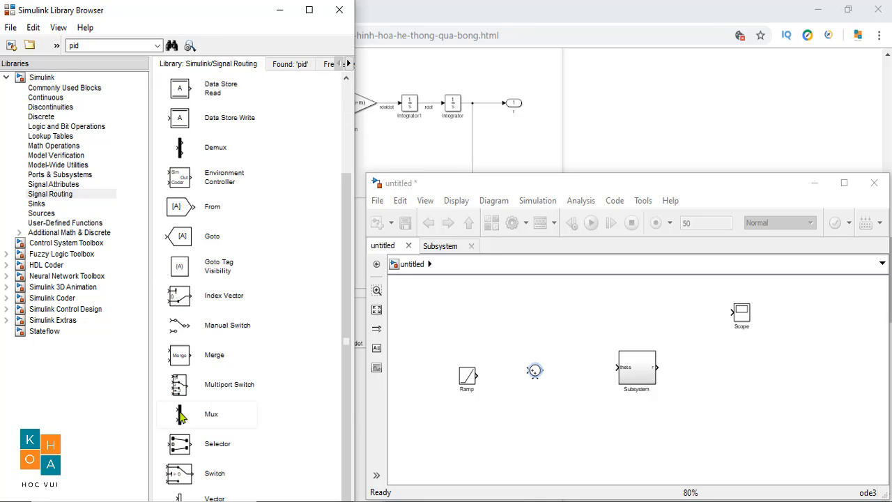
drag(180, 416, 698, 328)
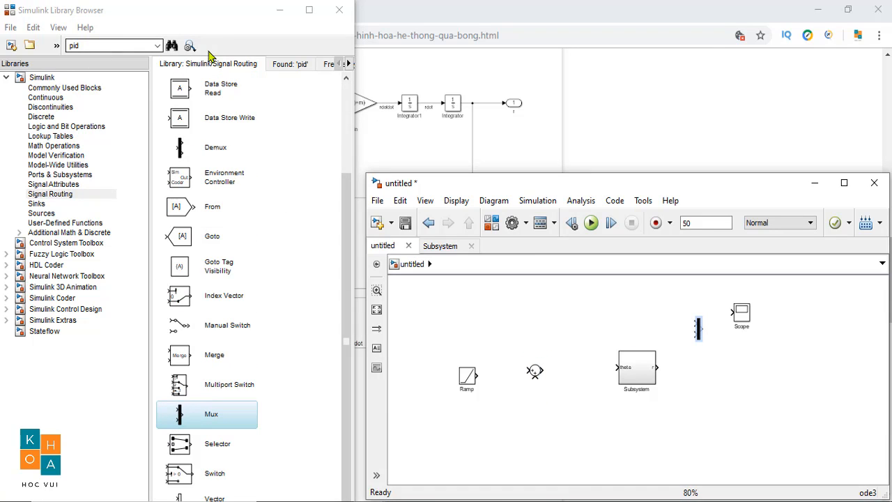
Find the PID Controller block with a "pid" library search, place it between Sum and Subsystem, and maximize the model window.
click(171, 46)
drag(178, 105, 585, 373)
click(844, 183)
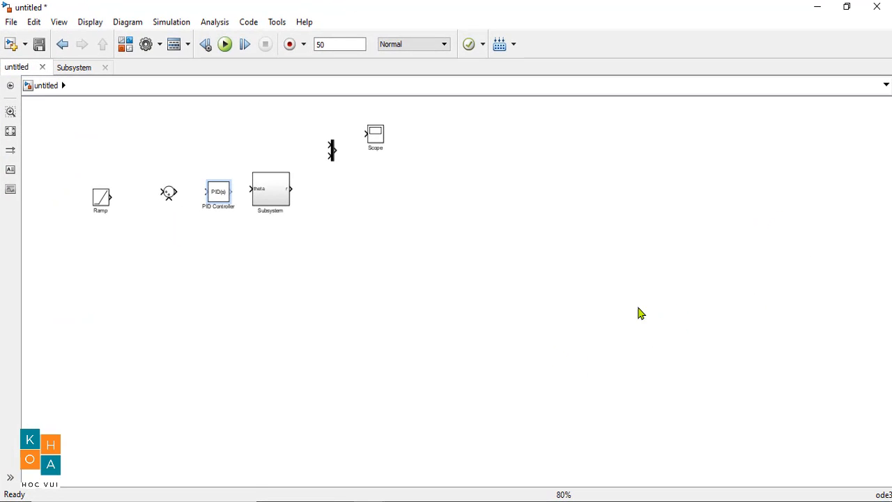
key(space)
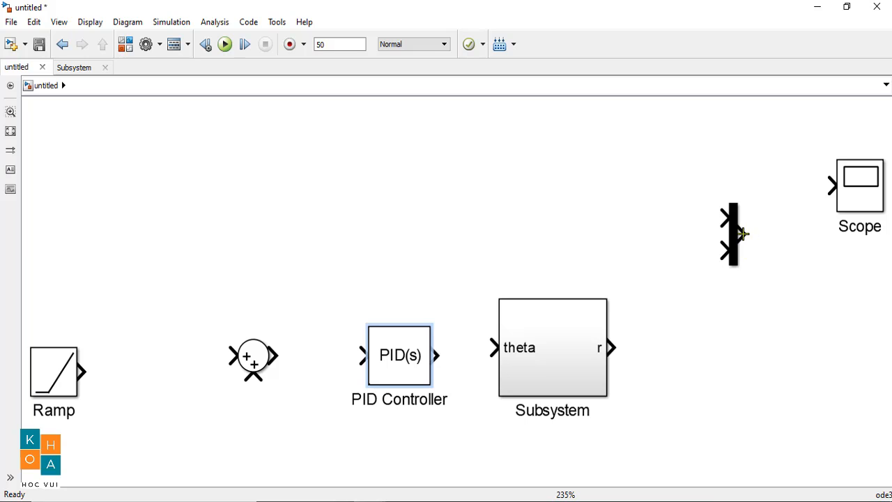
Connect the Mux output to the Scope, and wire the Ramp through the Sum into the PID Controller with the blocks aligned in a row.
drag(742, 235, 830, 185)
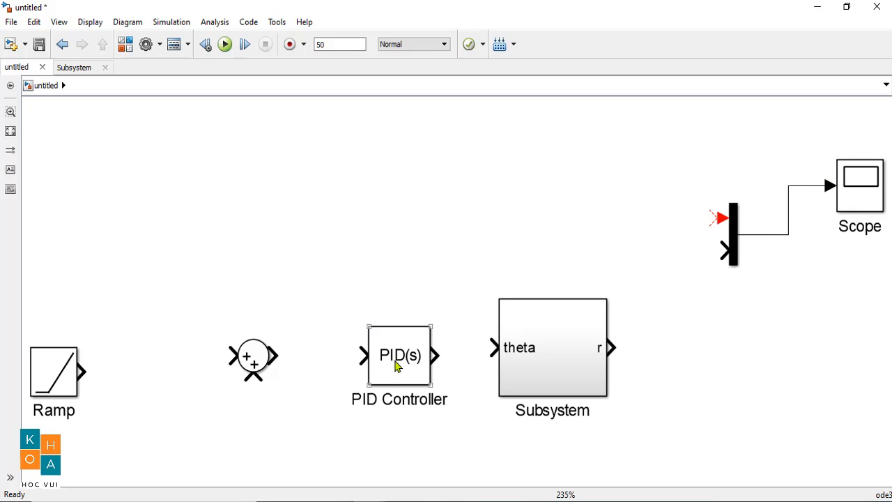
drag(397, 366, 364, 346)
scroll(377, 298, down, 3)
drag(123, 288, 300, 388)
drag(175, 358, 348, 330)
drag(163, 350, 109, 318)
drag(239, 343, 239, 332)
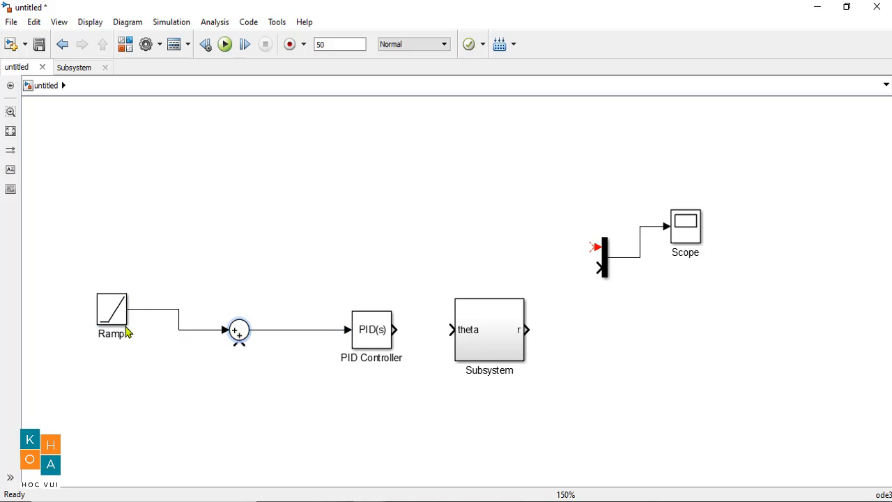
drag(115, 327, 105, 349)
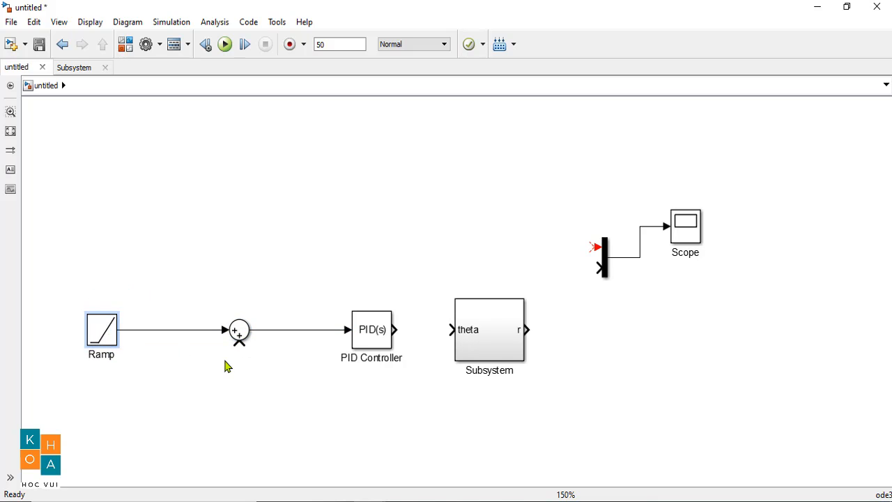
Wire the PID Controller into the Subsystem, route the Ramp signal and Subsystem output into the Mux, and feed the output back to the Sum.
click(424, 333)
drag(391, 338, 453, 329)
drag(527, 330, 187, 328)
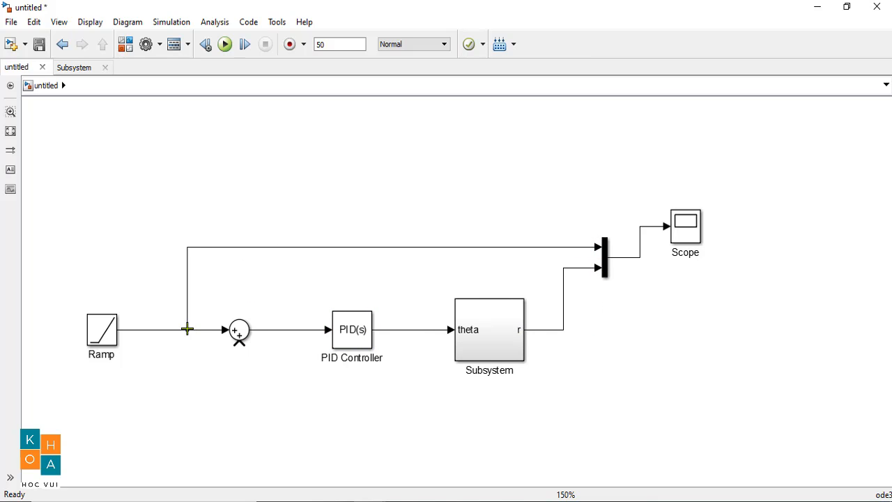
mouse_move(238, 341)
mouse_down()
mouse_move(551, 376)
mouse_move(561, 330)
mouse_up()
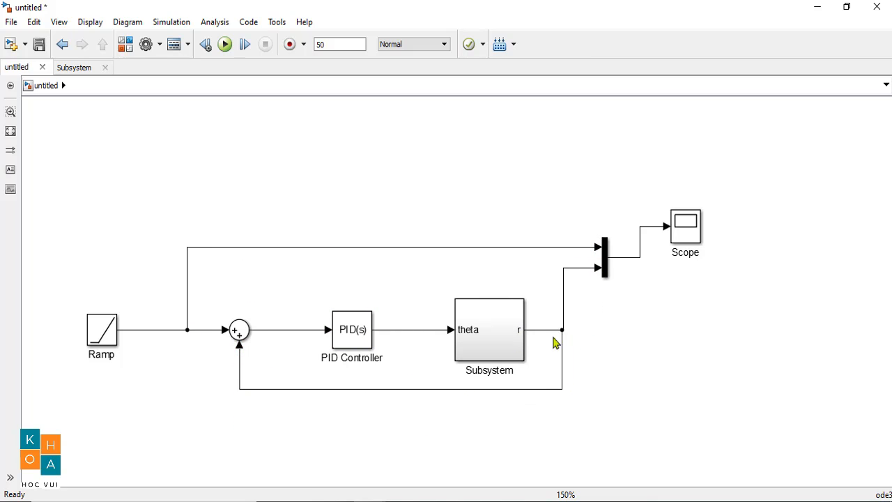
Set the Sum block's list of signs to "|+-" to make the feedback negative.
double_click(355, 333)
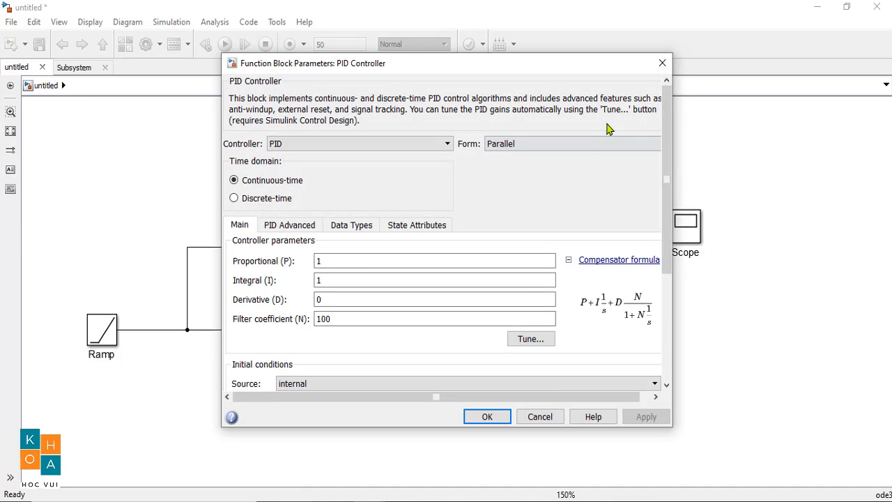
click(662, 63)
click(239, 331)
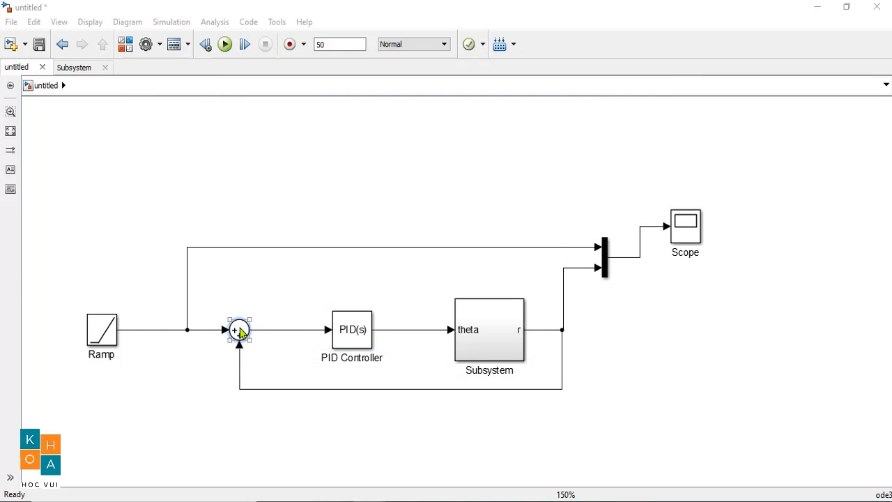
double_click(239, 331)
click(293, 359)
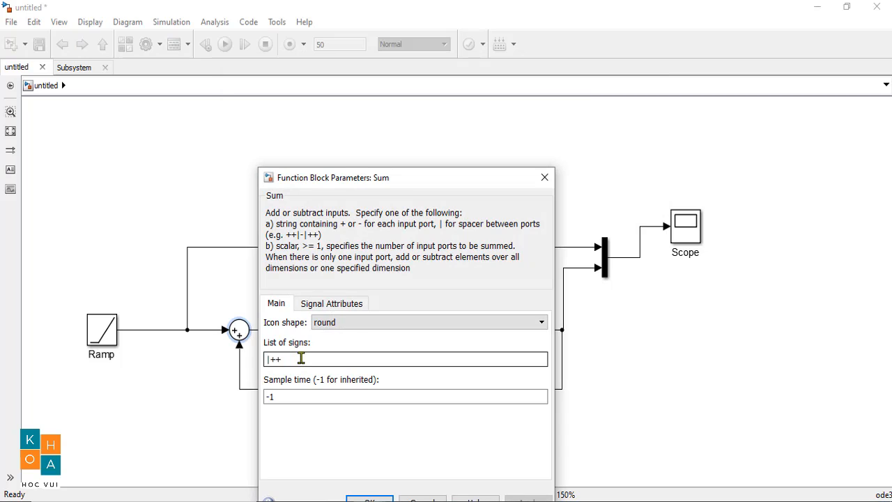
key(BackSpace)
text(-)
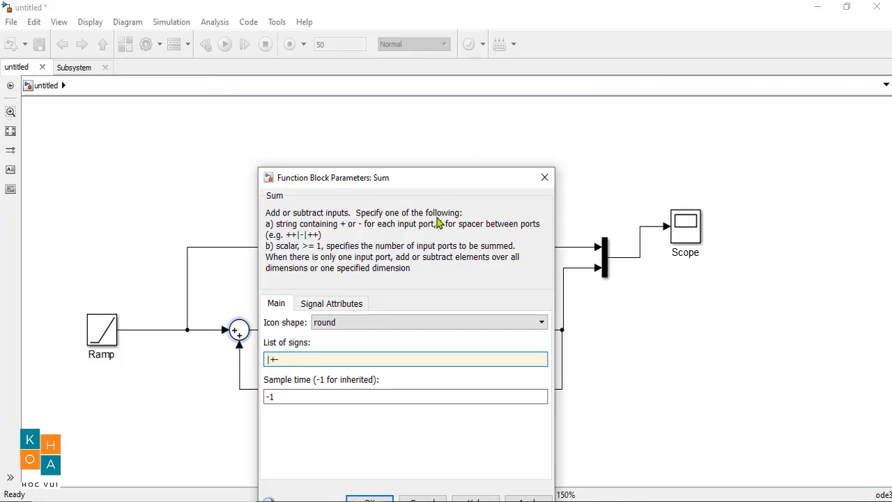
drag(450, 179, 467, 100)
click(386, 423)
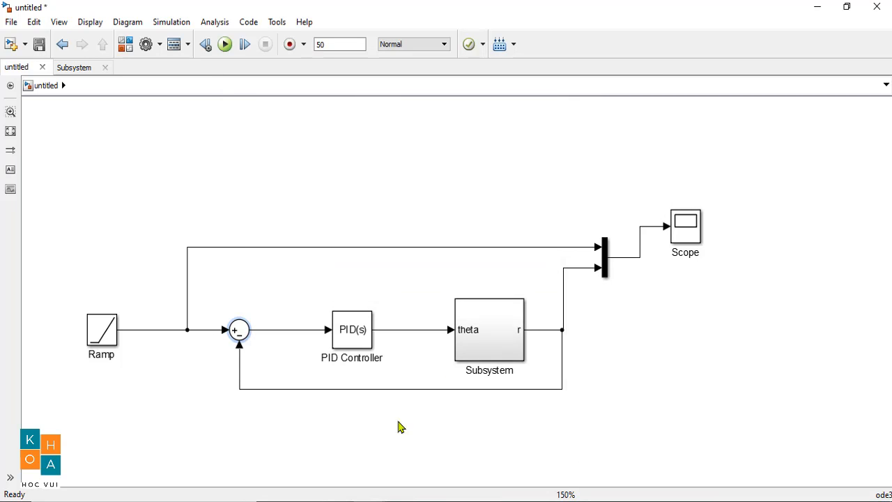
Move the Scope block in line with the Mux output and fit the model to the window.
drag(685, 234, 739, 266)
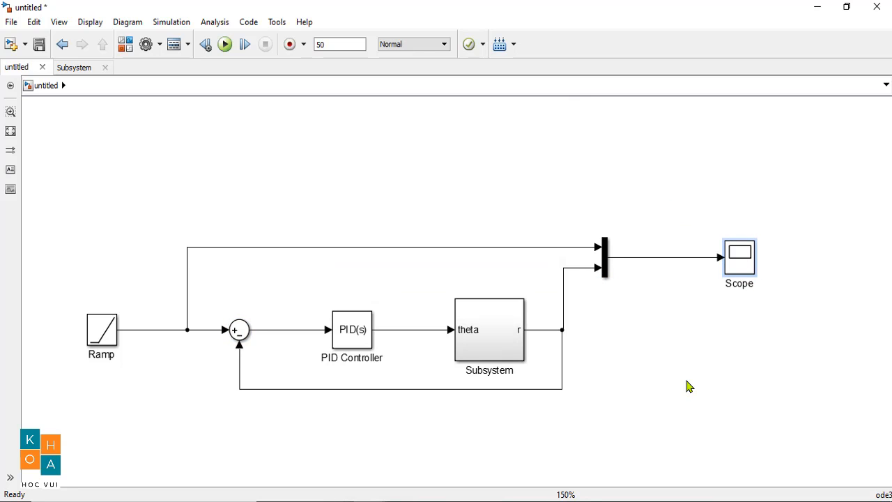
key(space)
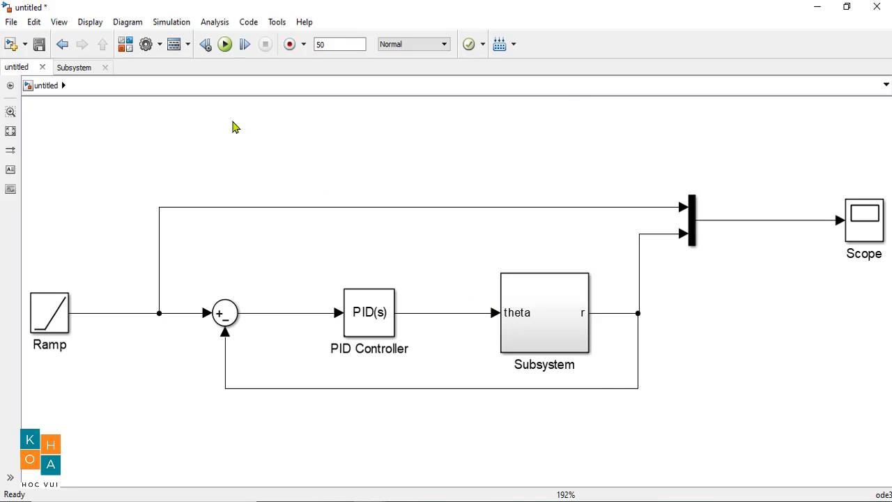
Check the Ramp block's parameters, then run the closed-loop simulation and dismiss the diagnostics.
double_click(53, 321)
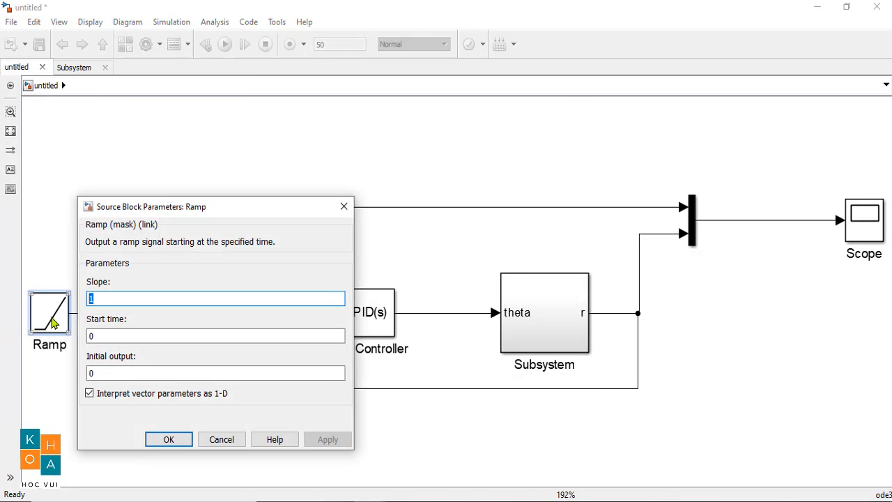
click(344, 208)
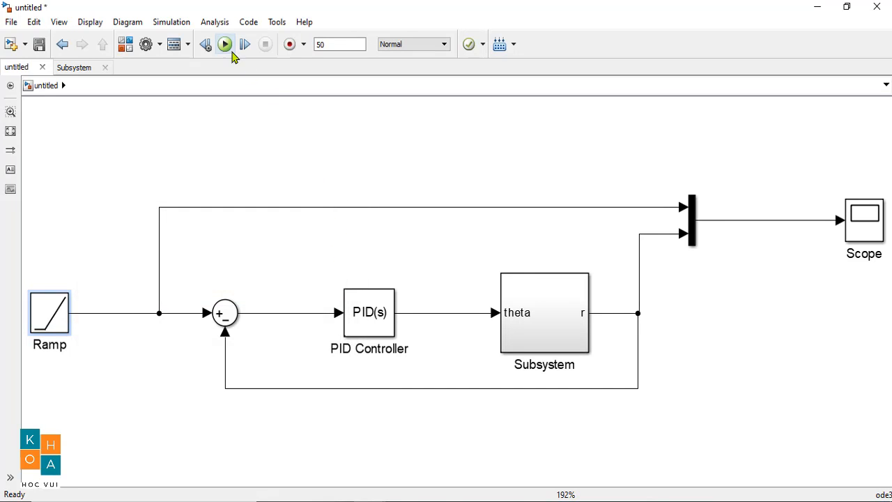
click(225, 44)
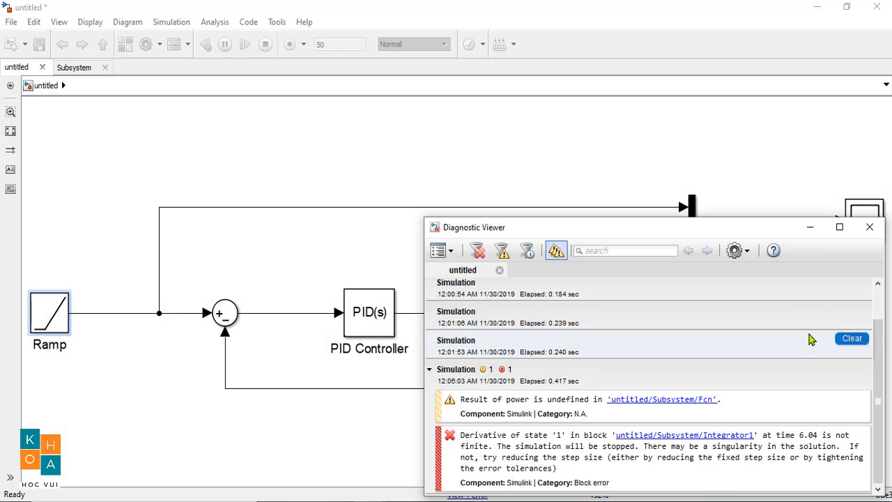
click(870, 228)
Open the PID Tuner for the PID Controller block and slow the response time to 0.4896 seconds.
double_click(372, 312)
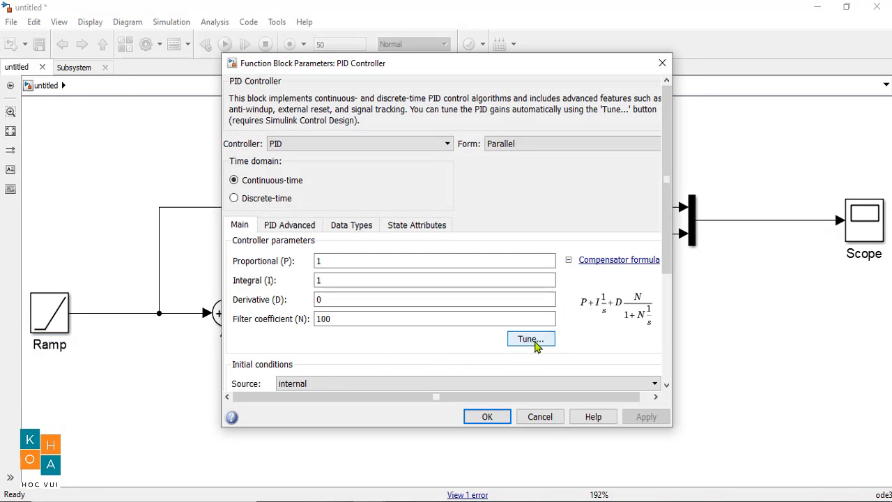
click(533, 341)
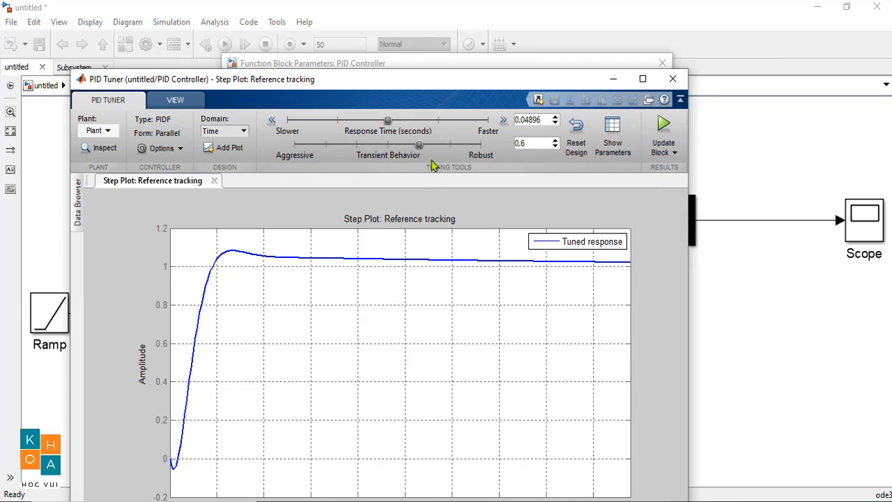
drag(388, 123, 287, 120)
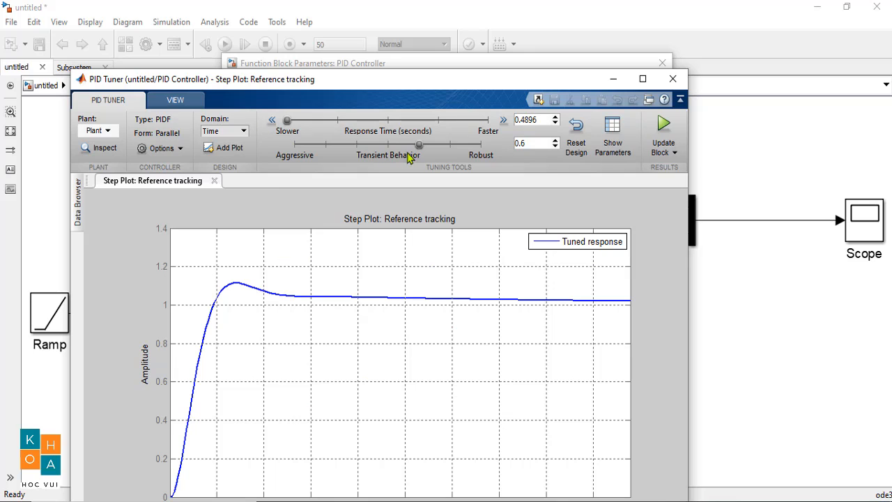
Set the tuner's transient behavior to 0.37, update the PID Controller block with these gains and accept its parameters.
drag(419, 144, 372, 146)
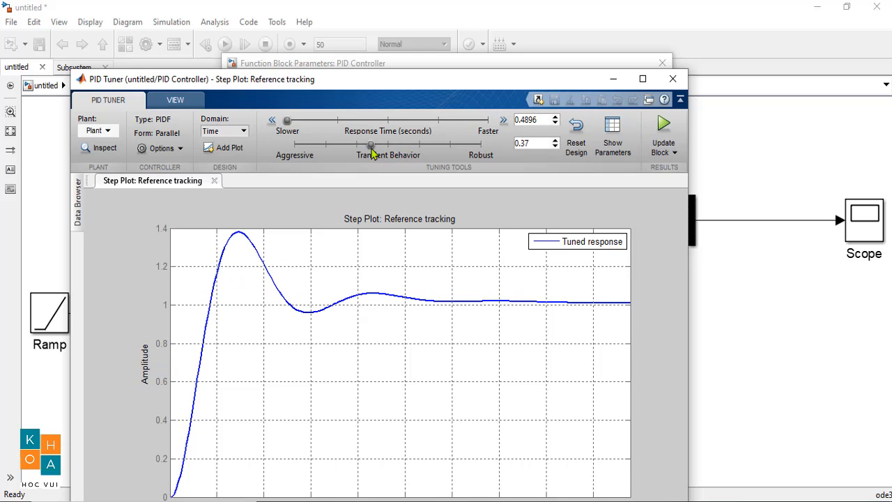
click(664, 126)
click(673, 80)
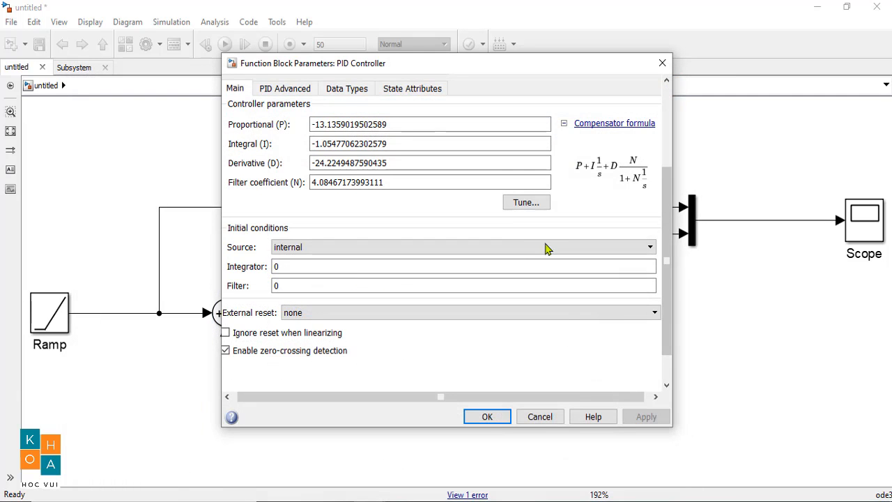
click(494, 421)
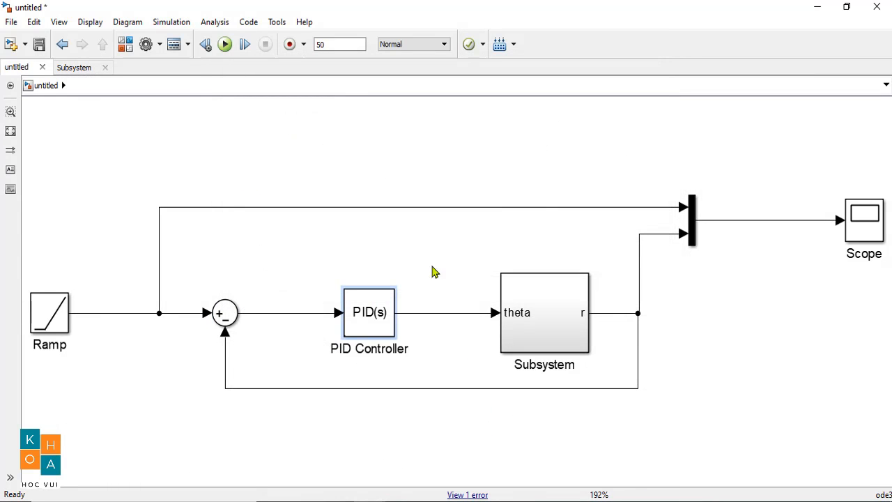
Run the simulation and examine the autoscaled response in the enlarged Scope, then close it.
click(225, 44)
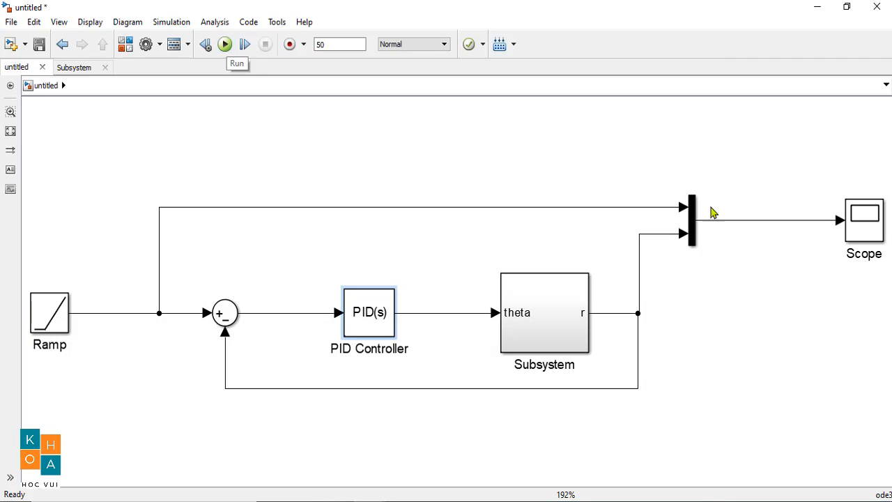
double_click(862, 233)
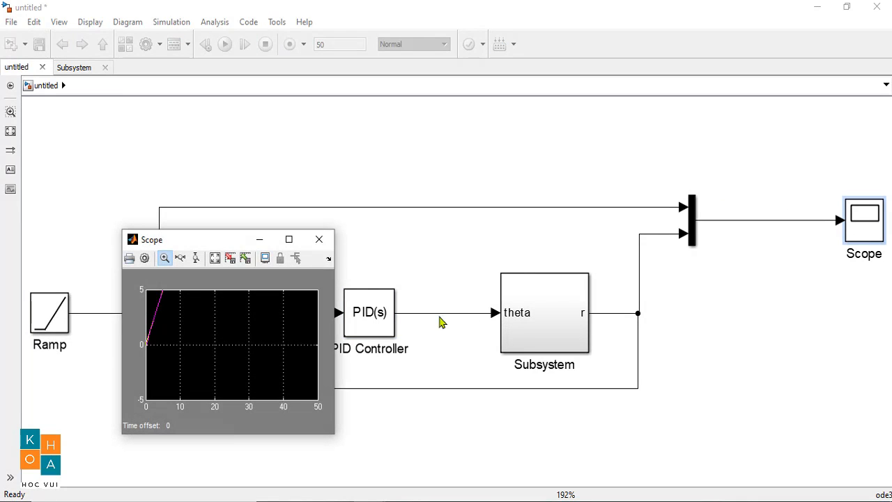
click(289, 239)
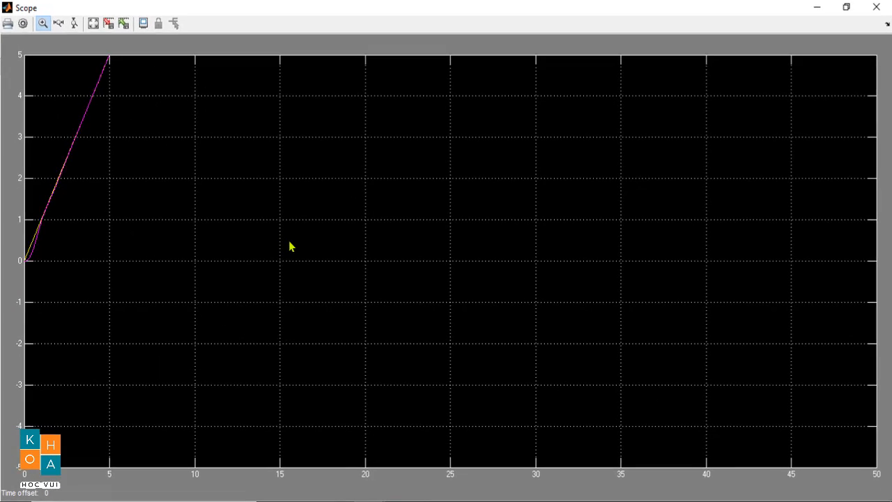
click(93, 23)
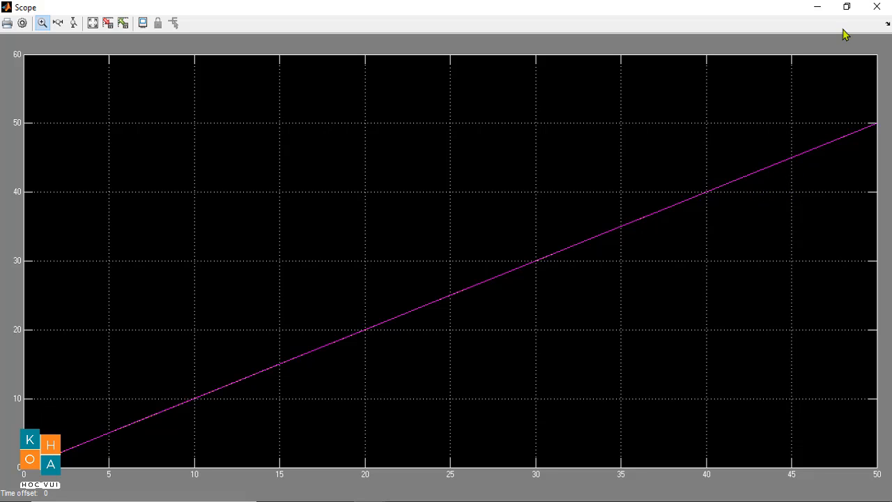
click(877, 7)
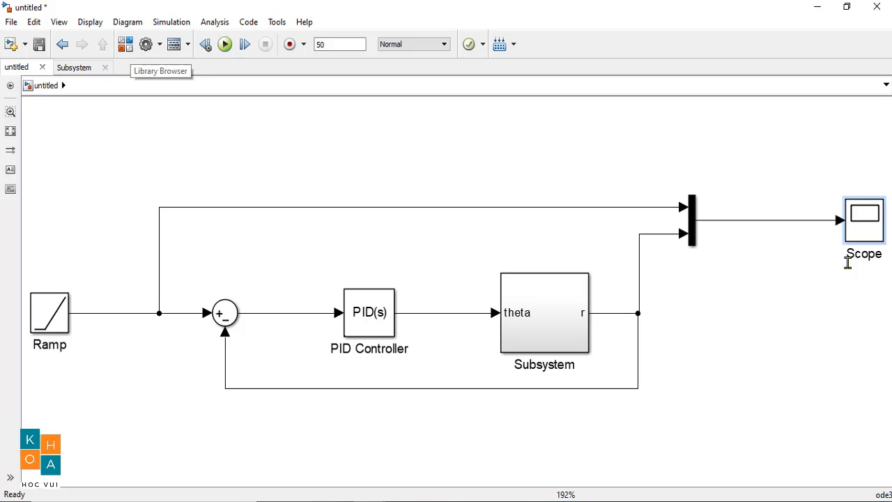
Reopen the Scope and set line 1's width to 2.0 in its style parameters.
double_click(865, 232)
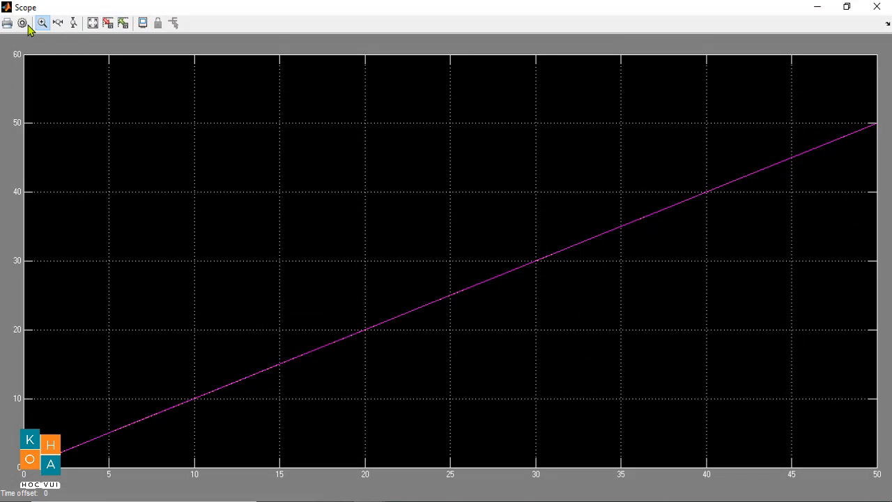
click(21, 23)
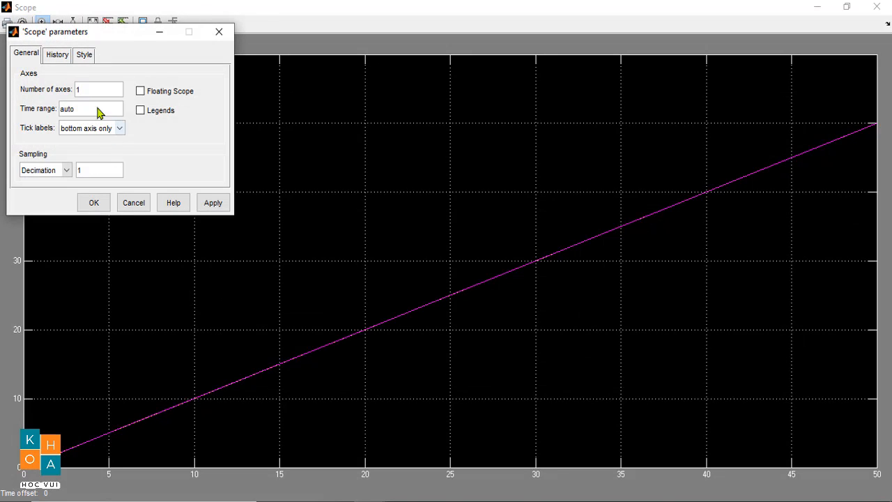
click(83, 56)
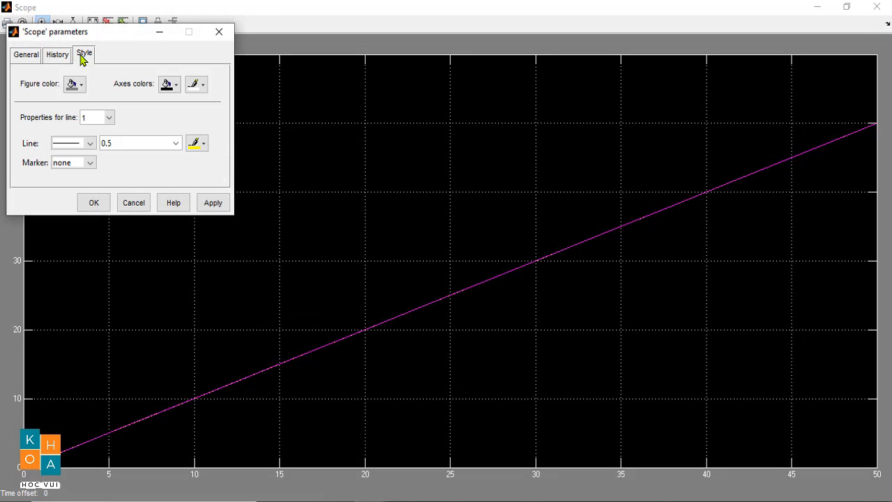
click(175, 144)
click(149, 182)
Give Scope line 2 a width of 3.0 and a dotted line style, and apply the changes.
click(110, 117)
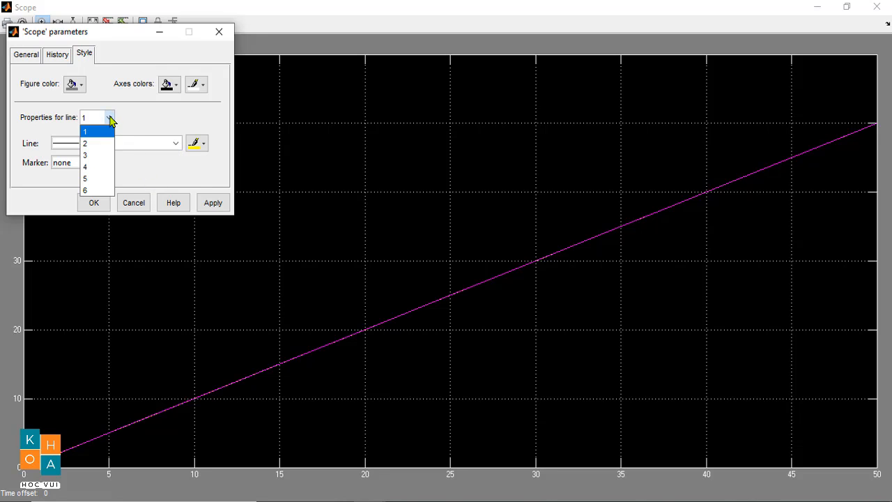
click(100, 154)
click(108, 118)
click(99, 139)
click(108, 117)
click(102, 147)
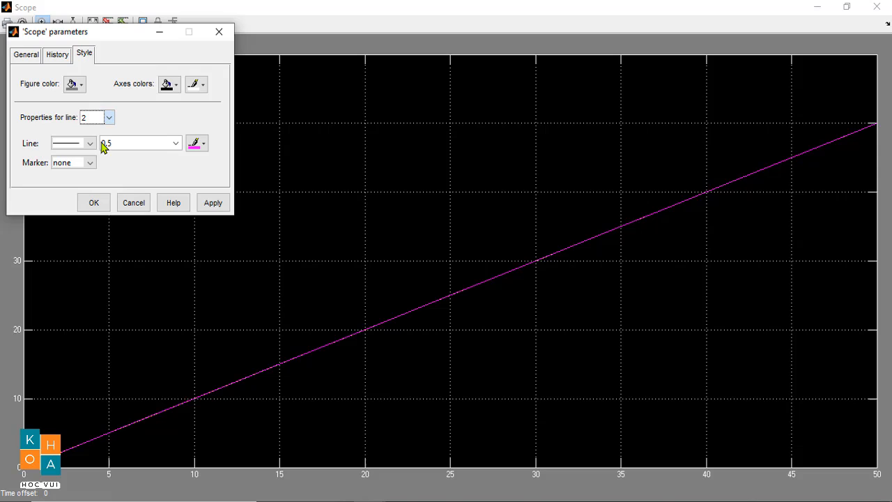
click(159, 148)
click(175, 143)
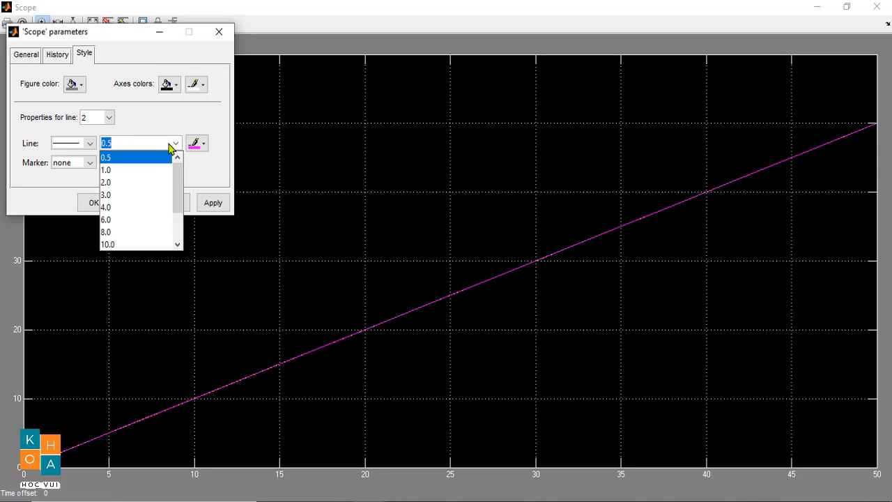
click(146, 195)
click(88, 143)
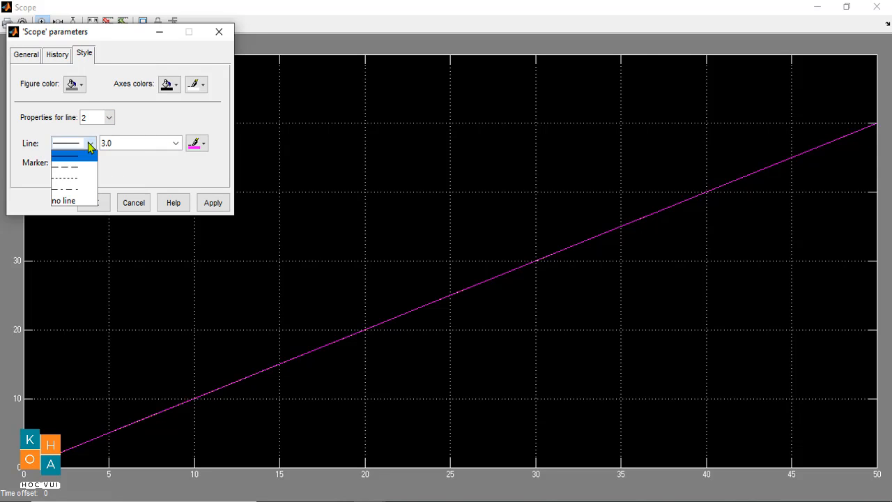
click(79, 179)
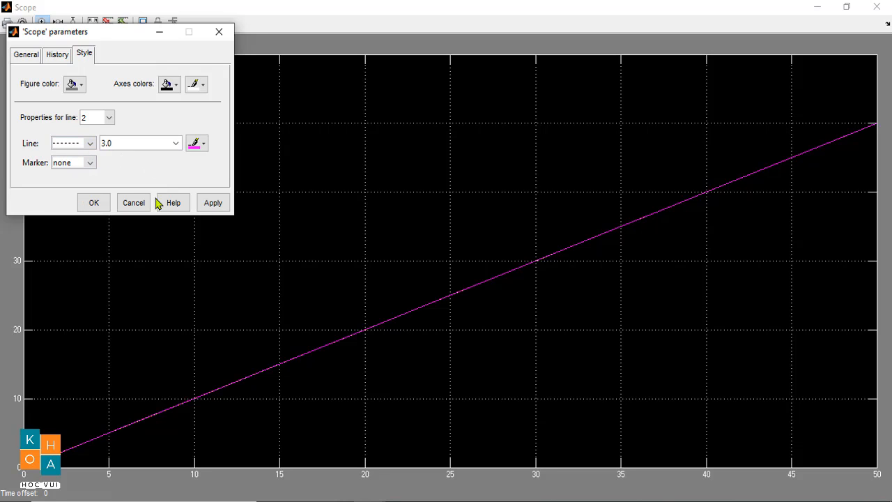
click(209, 203)
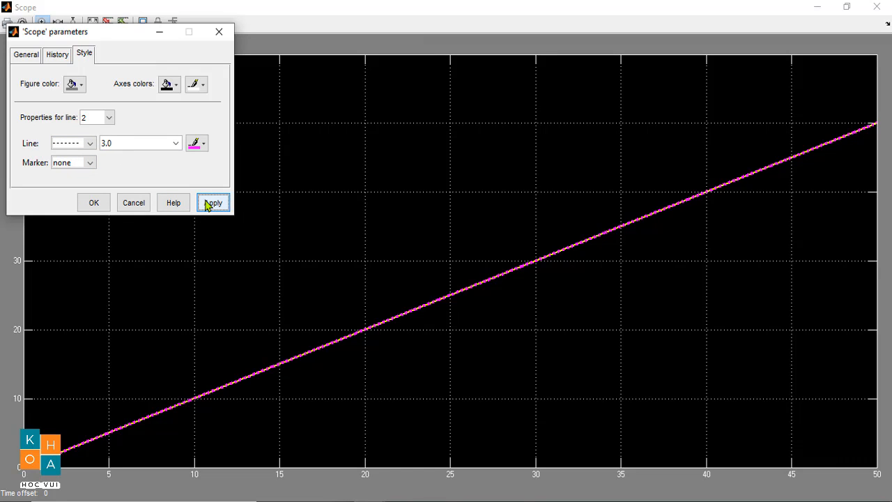
Change the color of Scope line 1 to white and apply it.
click(177, 143)
click(108, 117)
click(103, 134)
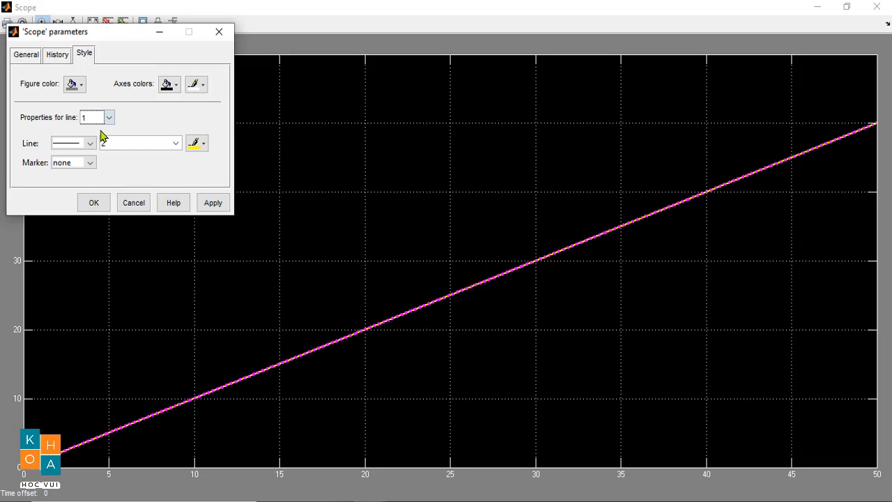
click(197, 143)
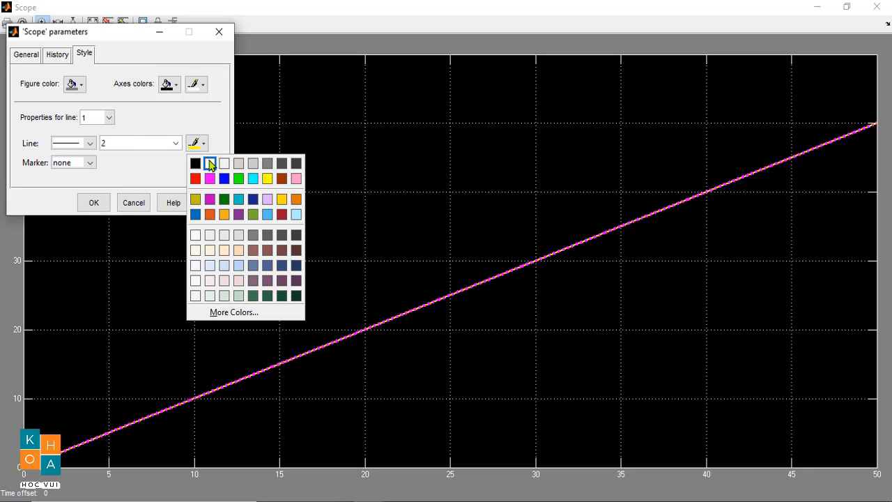
click(210, 164)
click(211, 203)
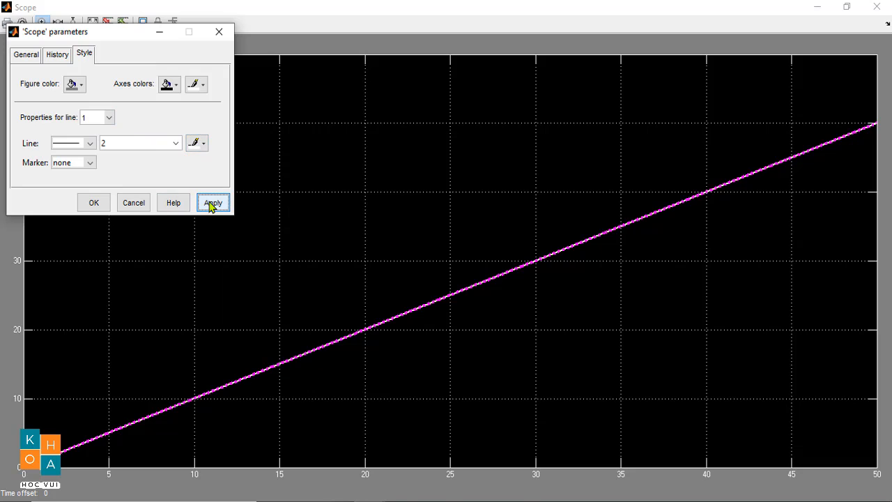
Increase the width of Scope line 2 to 4.0, apply it and close the Scope parameters.
click(108, 118)
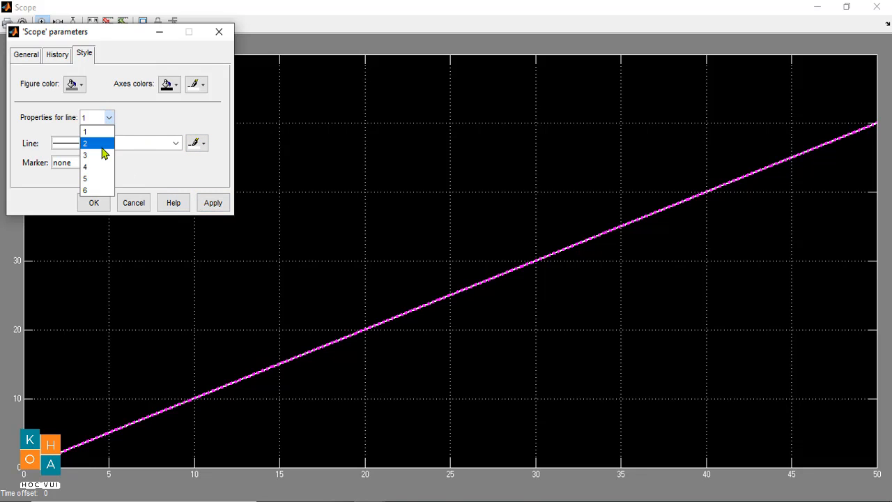
click(102, 145)
click(176, 144)
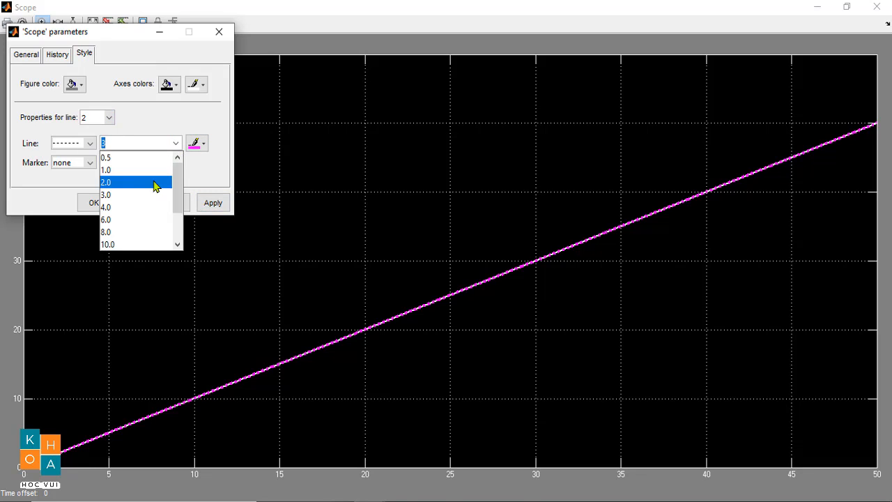
click(149, 206)
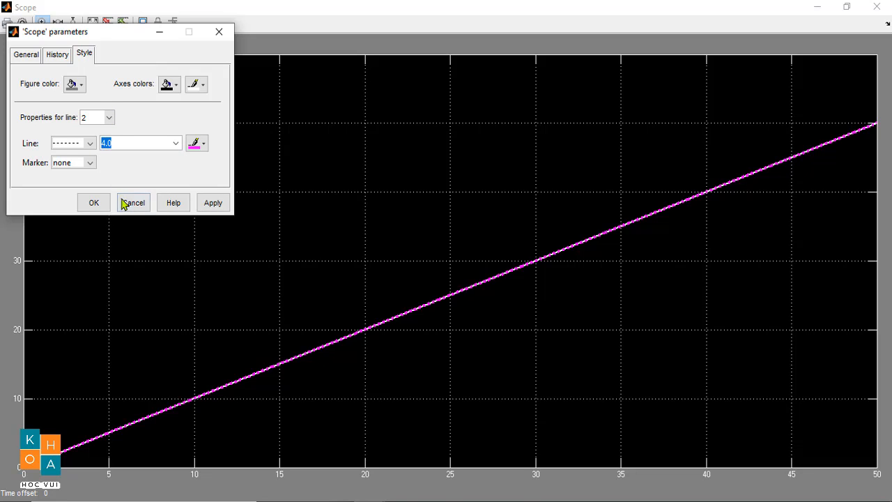
click(216, 204)
click(94, 202)
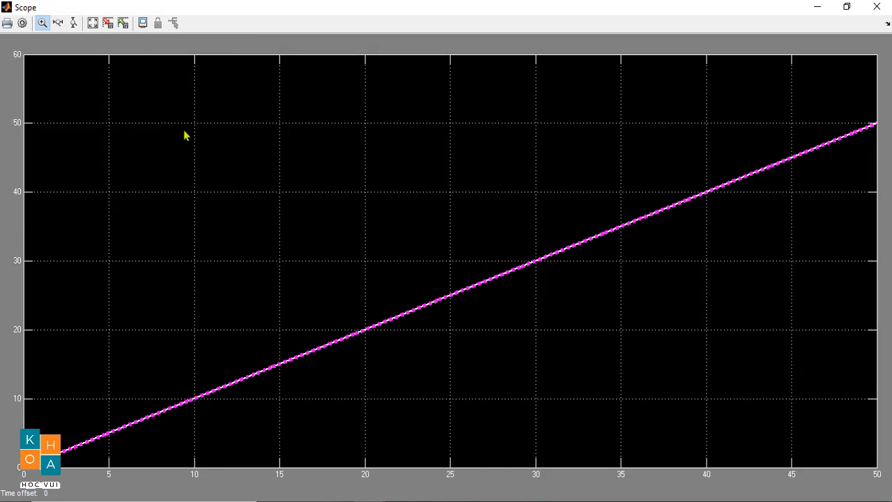
Recolor Scope line 1 to blue in the style parameters, then minimize the Scope window.
click(22, 23)
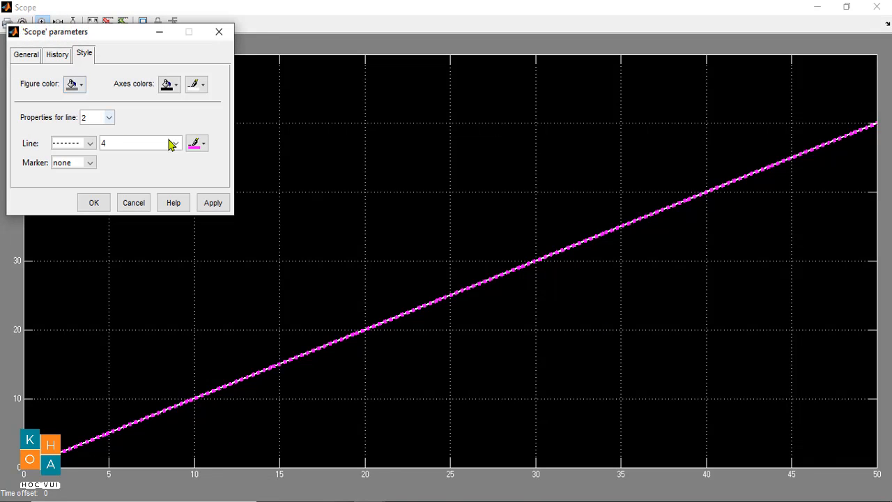
click(105, 118)
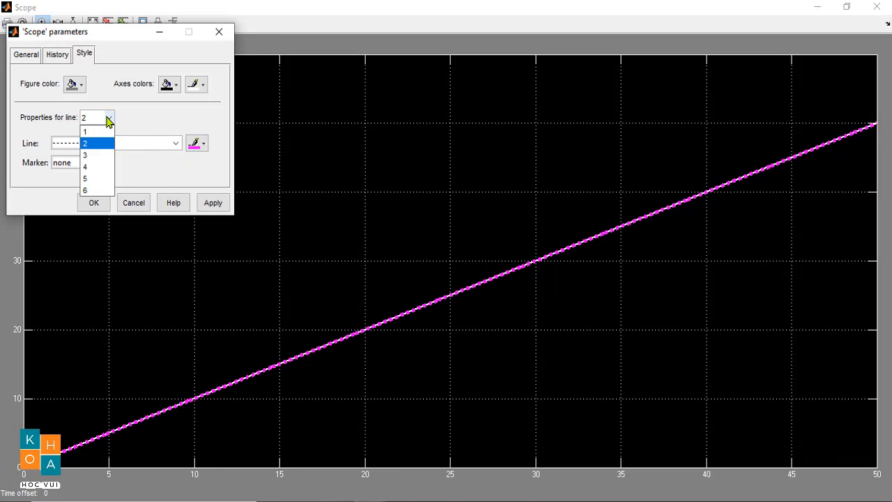
click(100, 134)
click(197, 145)
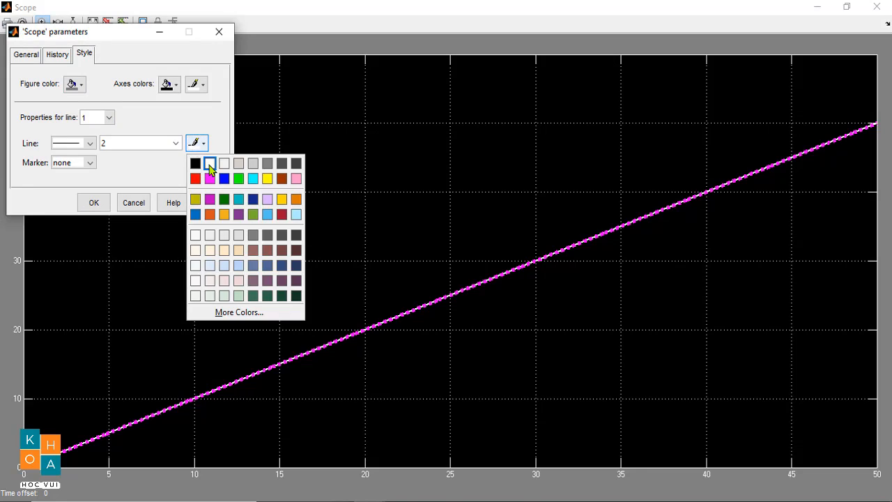
click(224, 180)
click(213, 202)
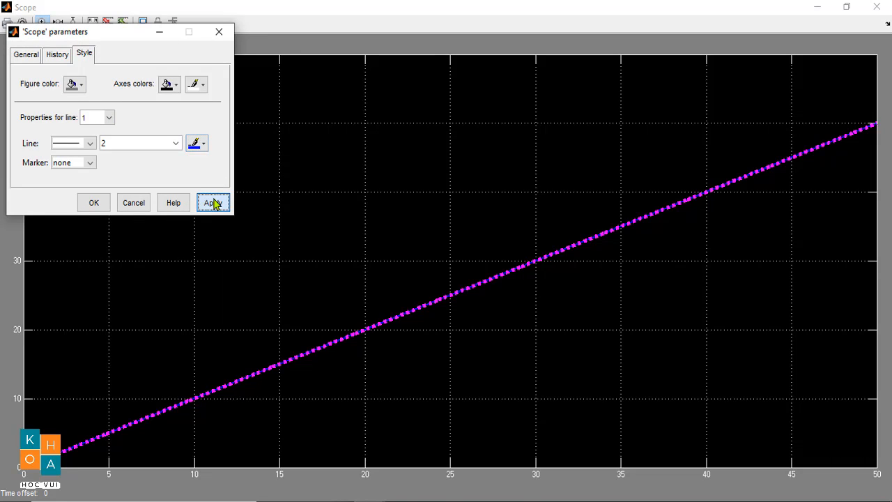
click(92, 202)
click(847, 7)
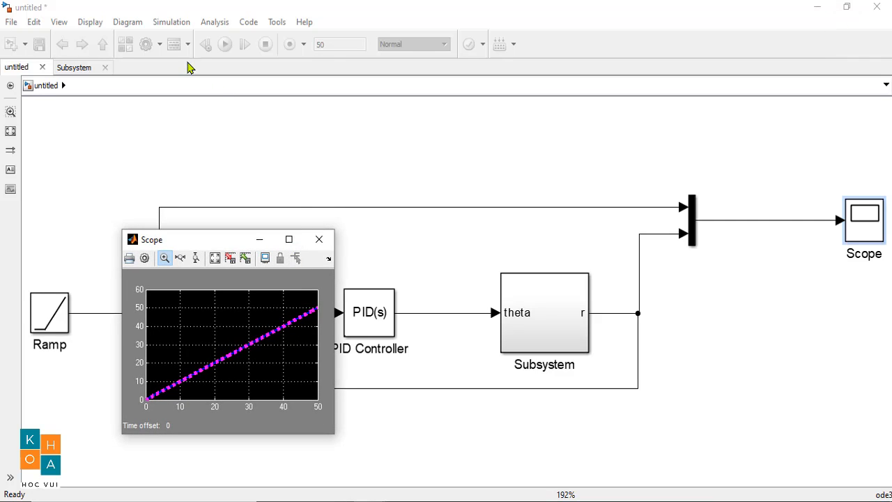
click(289, 240)
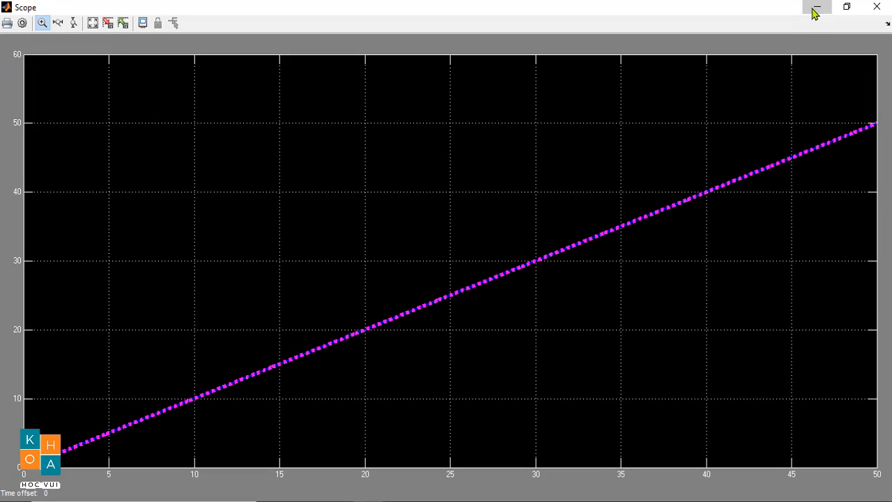
click(814, 7)
Retune the PID Controller with a response time of 0.295 seconds and update the block with the new gains.
double_click(379, 312)
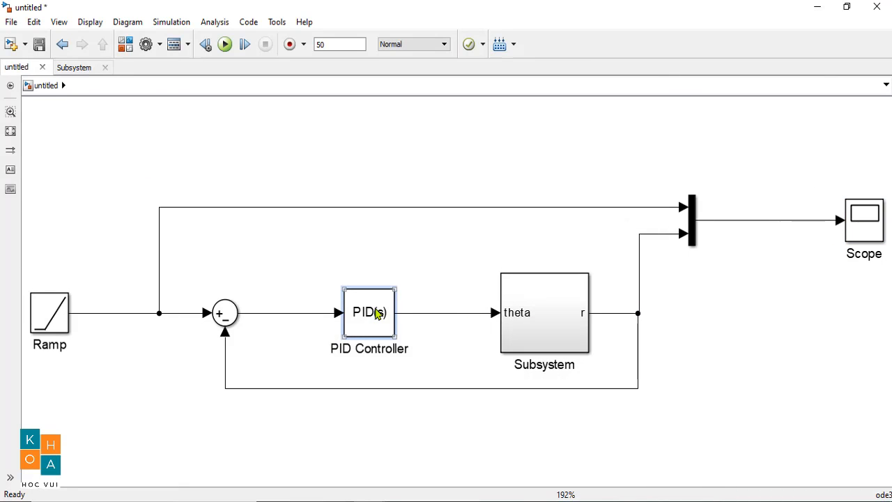
click(550, 338)
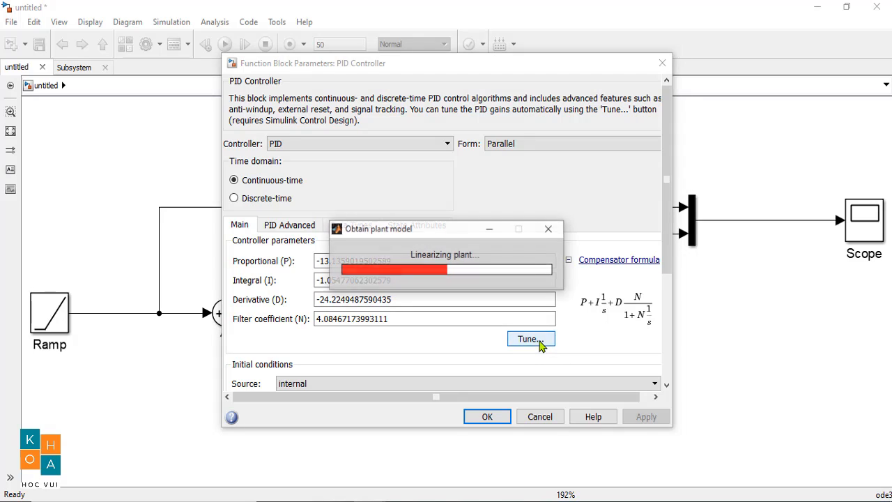
scroll(563, 335, down, 3)
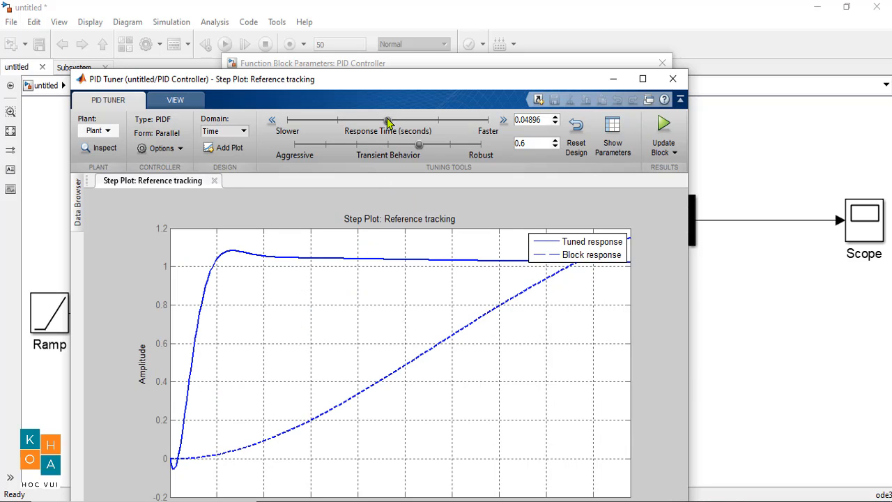
drag(387, 122, 310, 124)
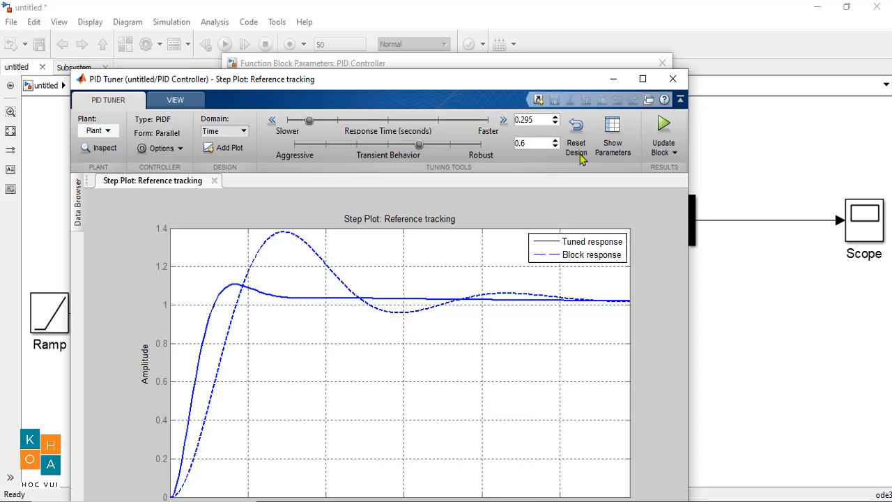
click(669, 128)
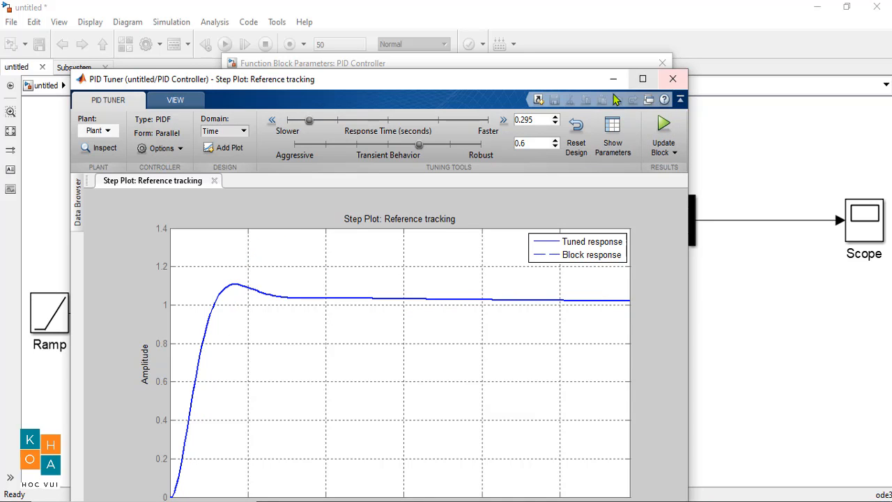
Accept the updated PID gains, then run the simulation and autoscale the Scope to examine the ramp response.
click(673, 79)
click(482, 416)
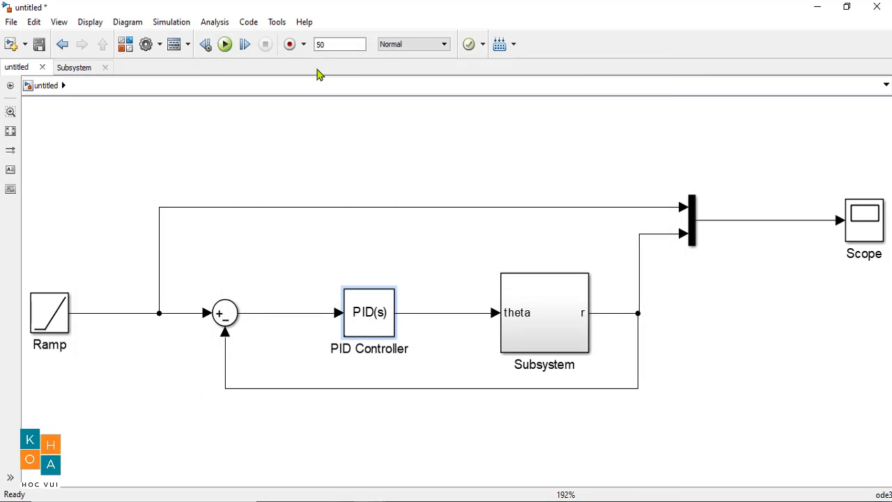
click(224, 44)
double_click(858, 226)
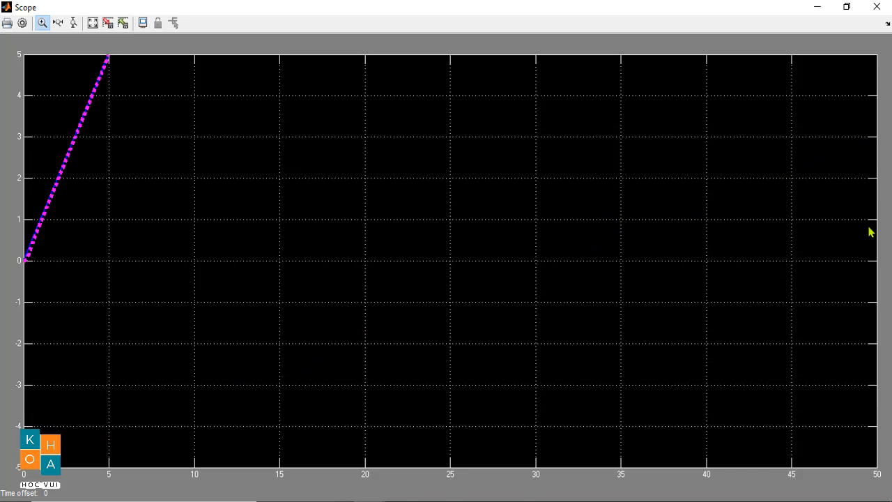
click(94, 25)
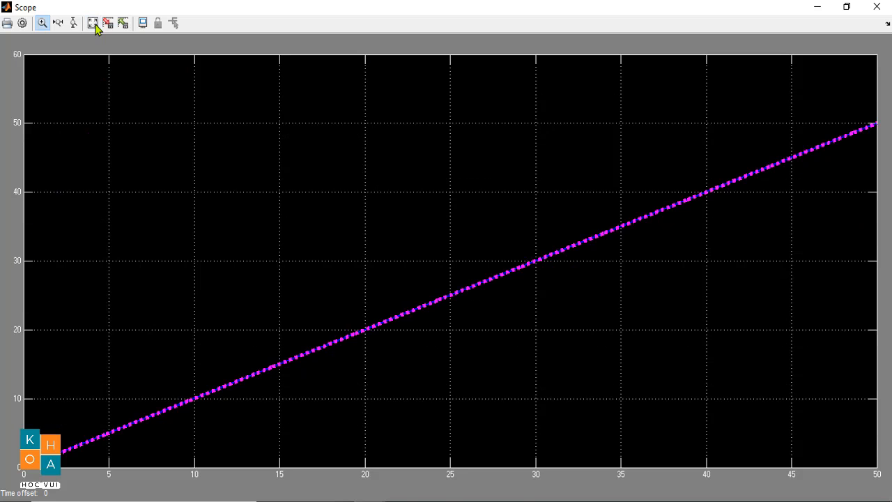
click(884, 7)
Retune the PID Controller with a response time of 0.1621 seconds and transient behavior of 0.9, update the block and try simulating the model.
click(372, 316)
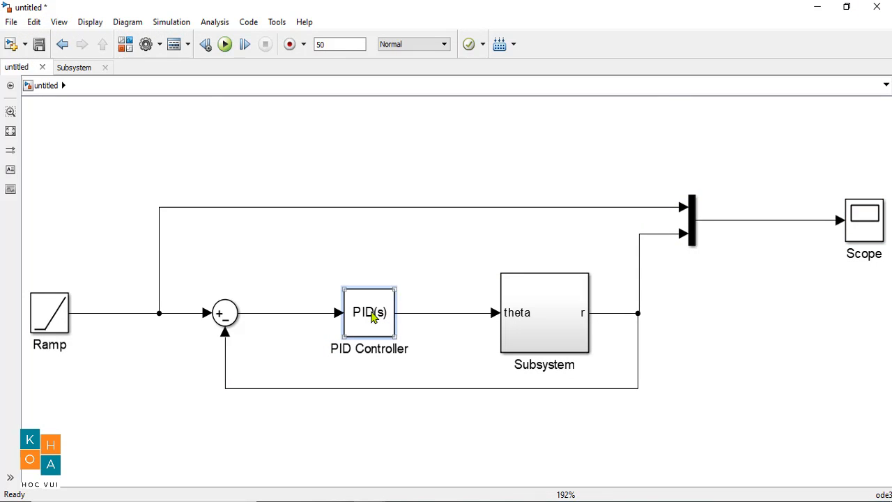
double_click(372, 316)
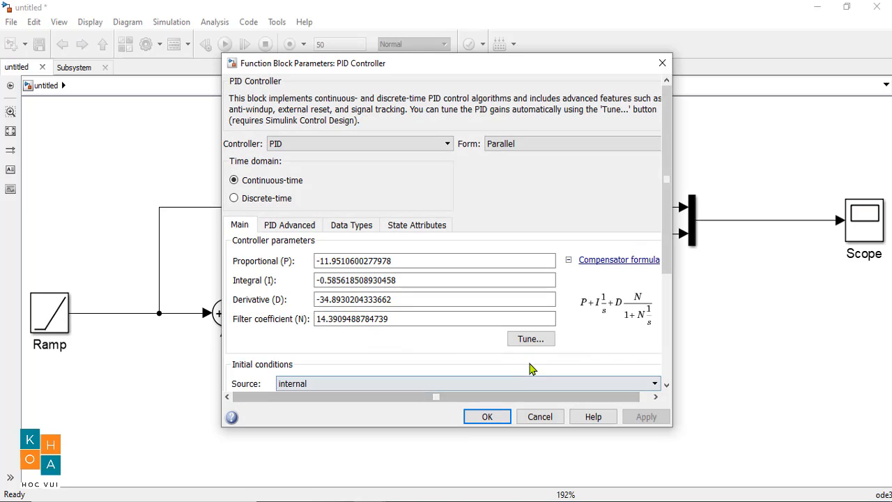
click(532, 340)
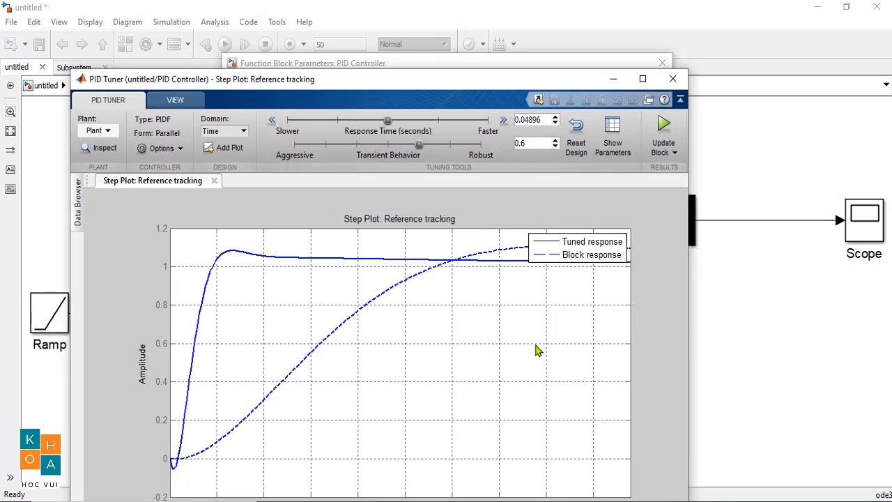
drag(387, 122, 335, 130)
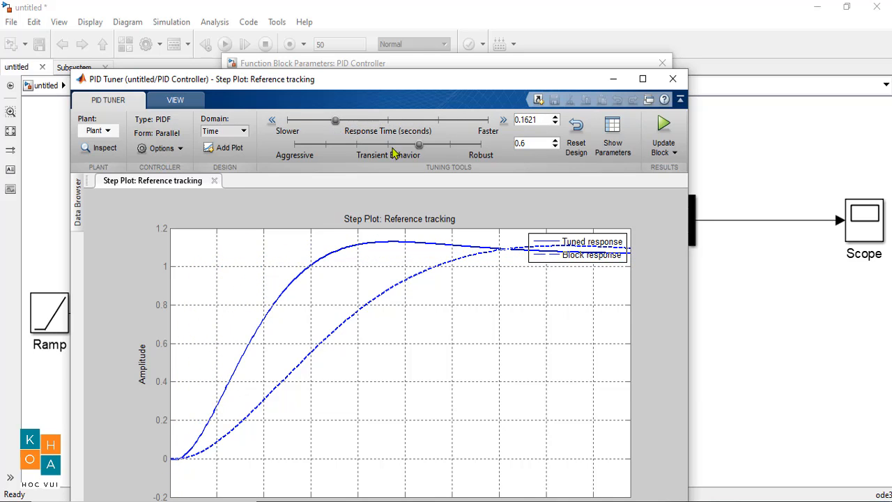
drag(418, 146, 492, 154)
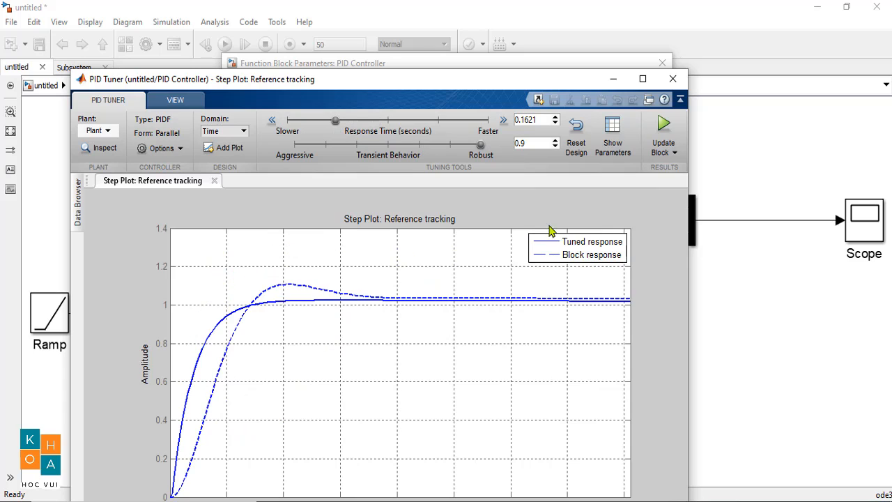
click(664, 131)
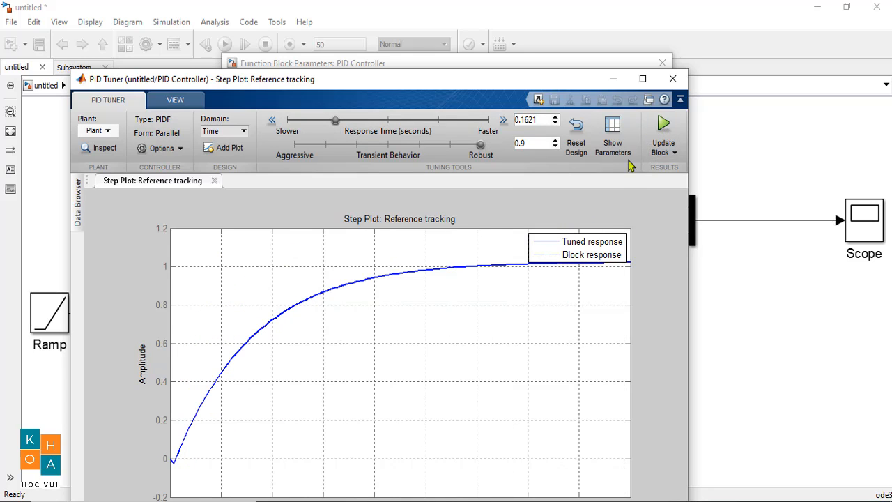
click(673, 82)
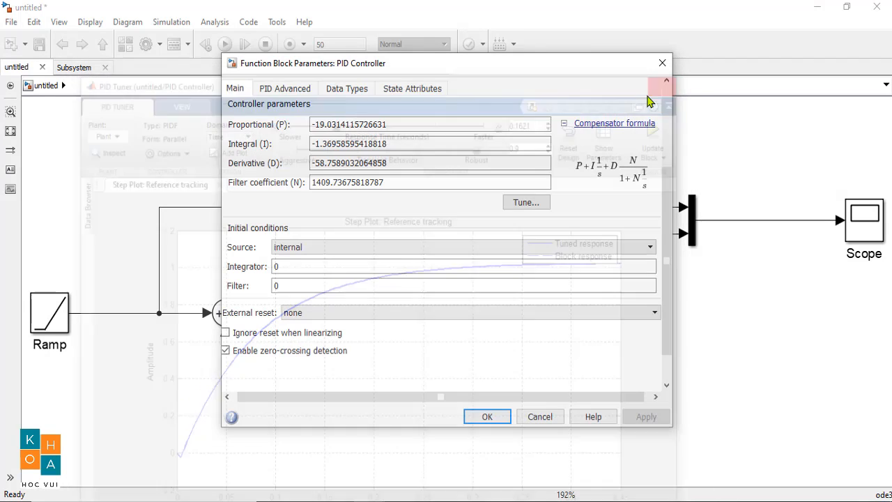
click(495, 416)
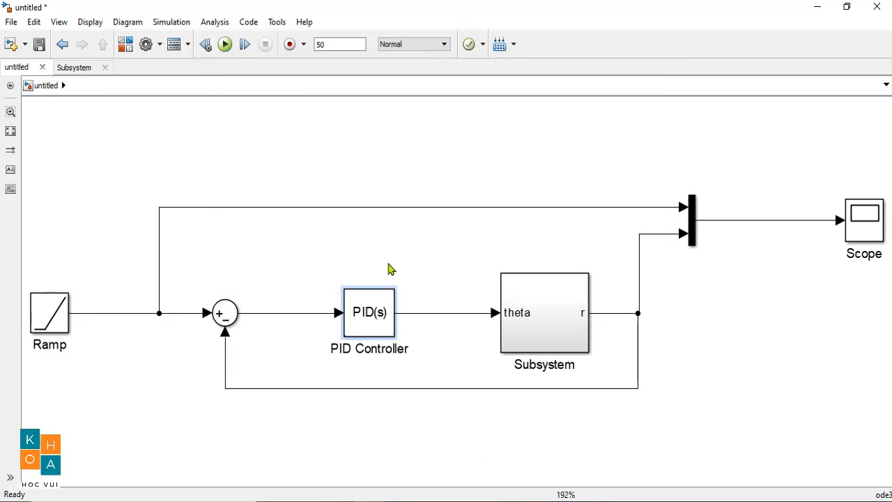
click(226, 45)
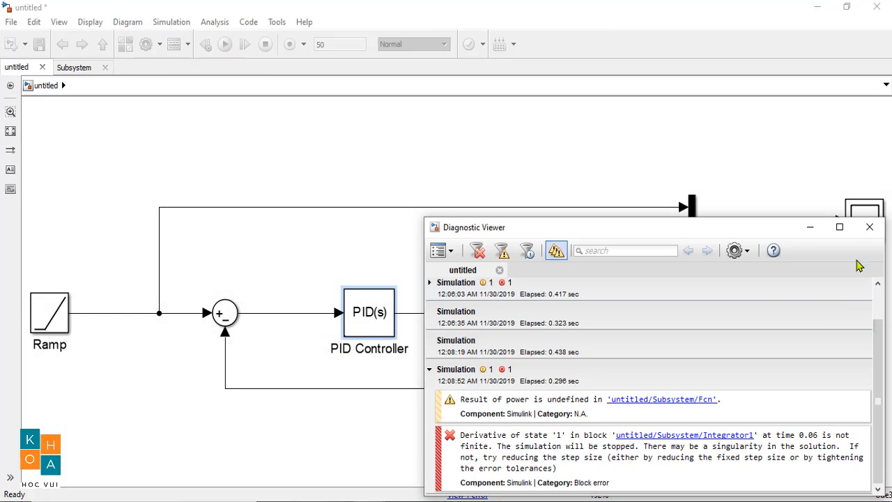
click(870, 227)
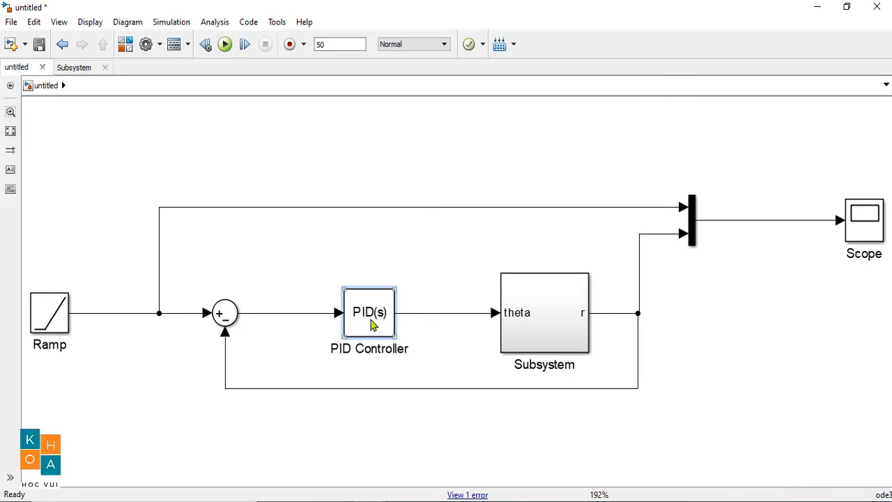
Retune the PID Controller with a response time of 0.4896 seconds, update the block and simulate the model to view the Scope response.
double_click(373, 326)
click(524, 340)
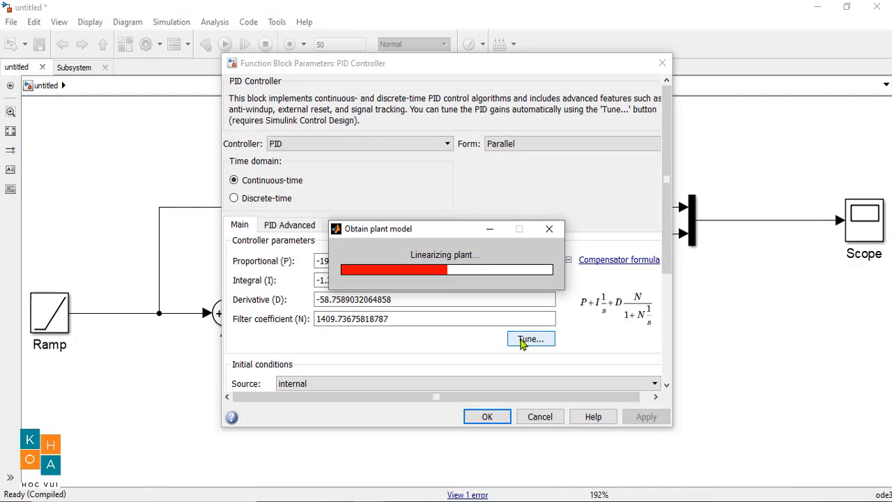
scroll(523, 342, down, 3)
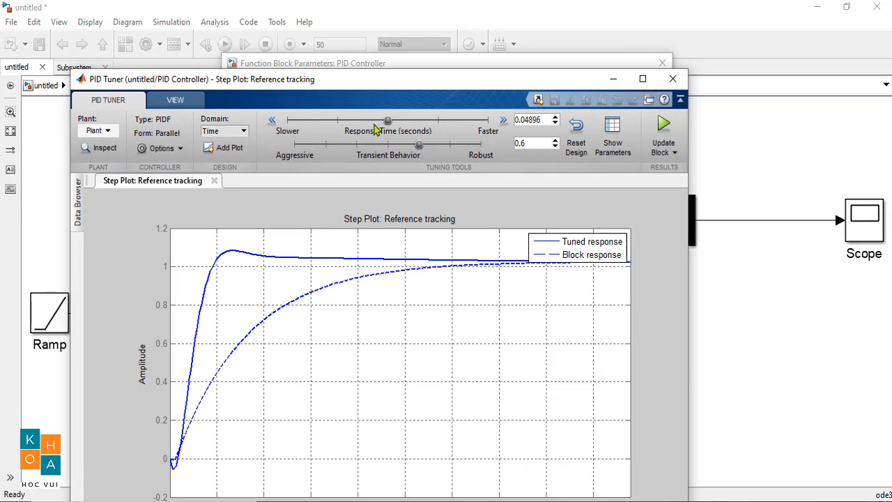
drag(387, 120, 275, 131)
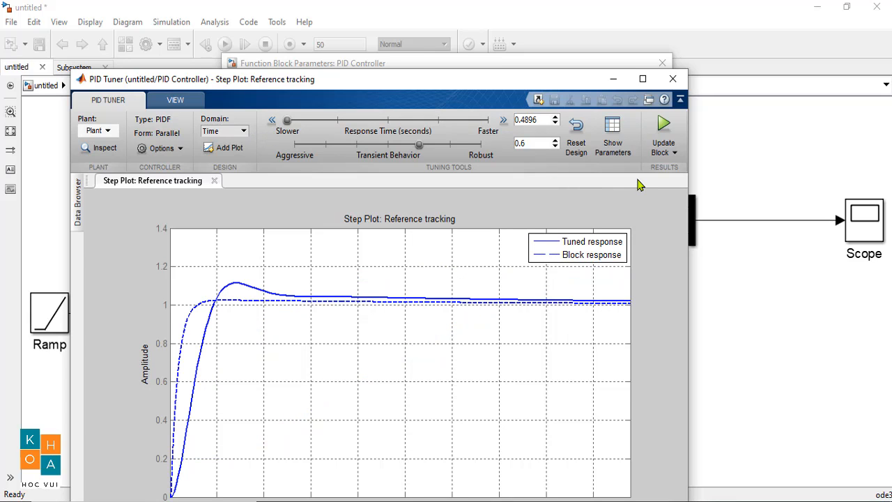
click(663, 124)
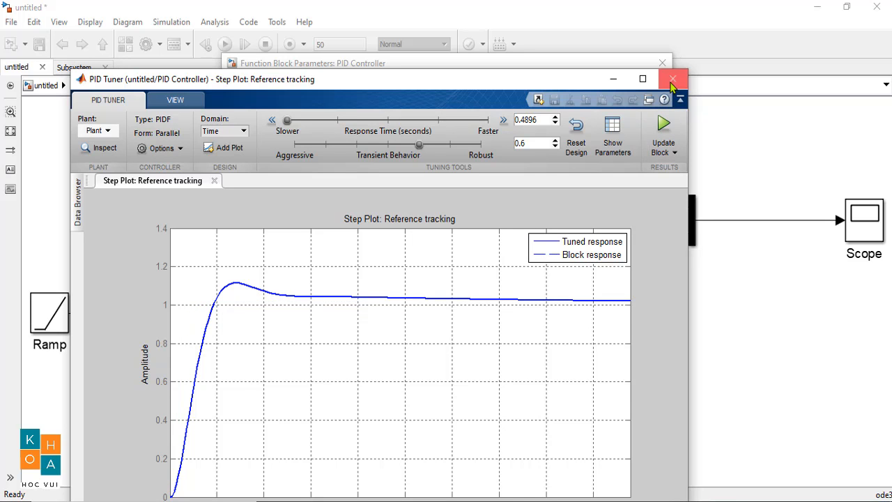
click(673, 80)
click(500, 422)
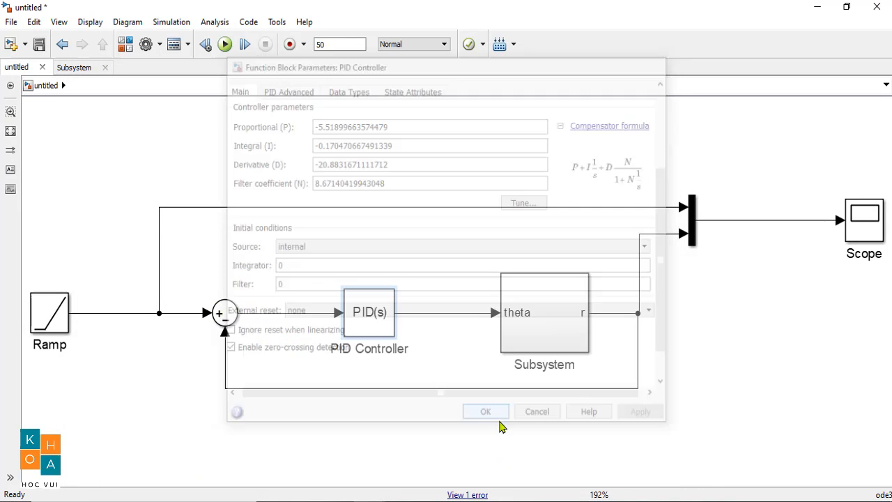
click(226, 44)
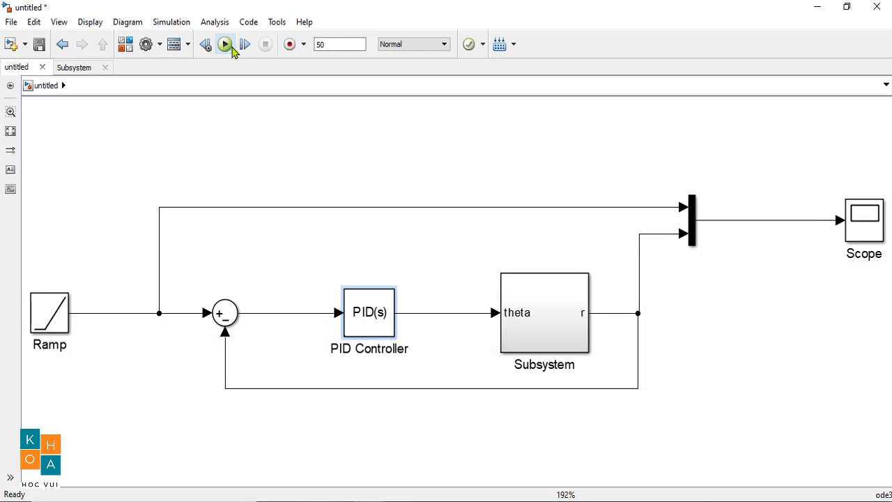
double_click(871, 239)
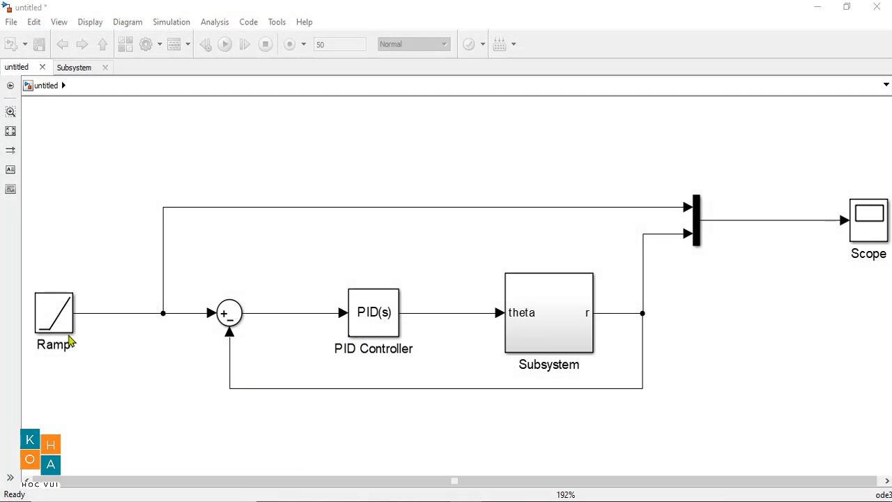
Replace the Ramp source with a Sine Wave block from the Sources library, connected to the loop input line.
click(59, 324)
key(Delete)
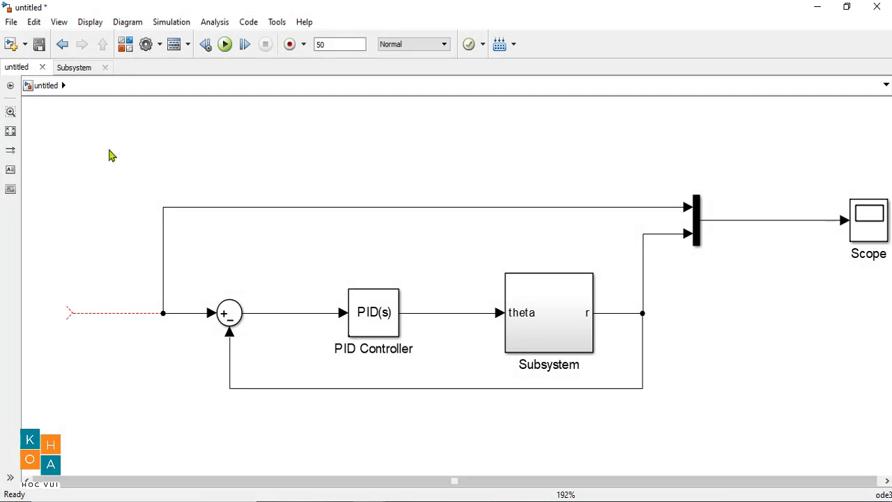
click(126, 44)
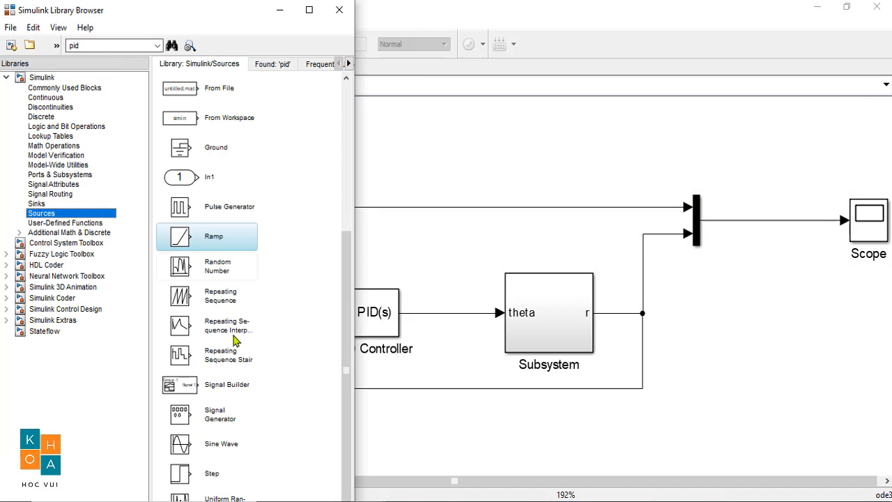
drag(181, 443, 62, 312)
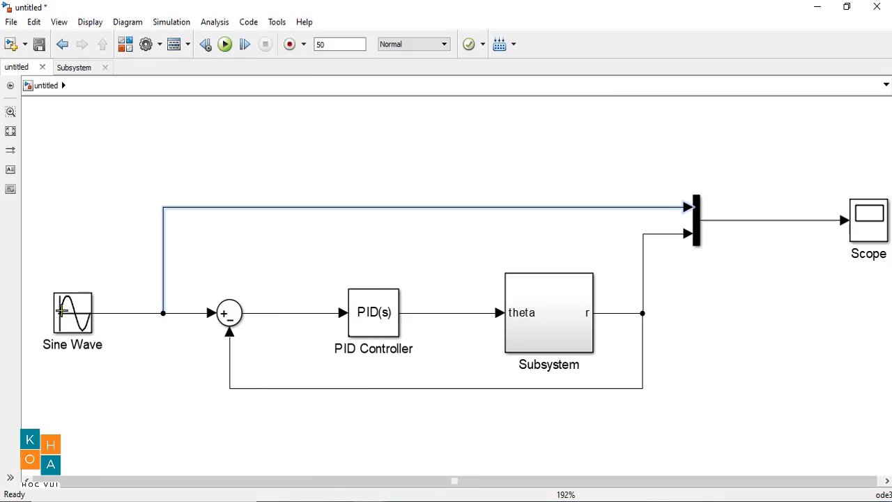
click(45, 312)
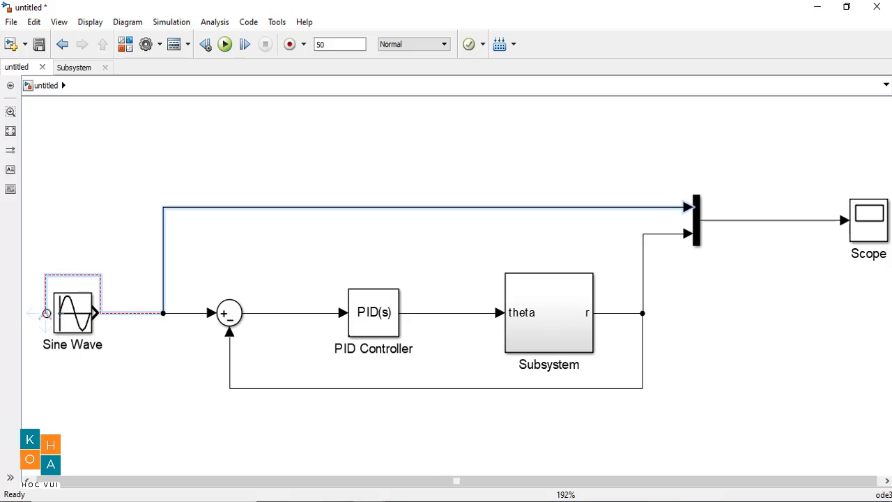
Set the Sine Wave frequency to 0.2 rad/sec and view the simulated sine response in the Scope.
double_click(79, 324)
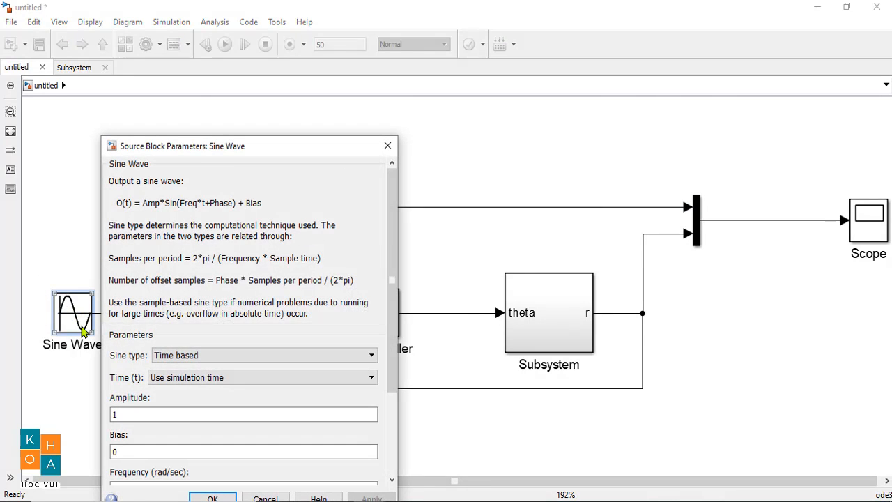
scroll(186, 430, down, 5)
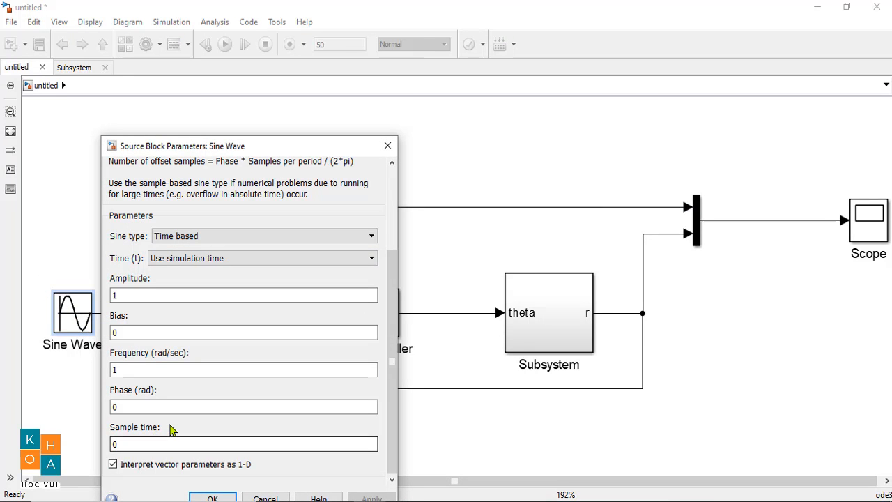
double_click(146, 365)
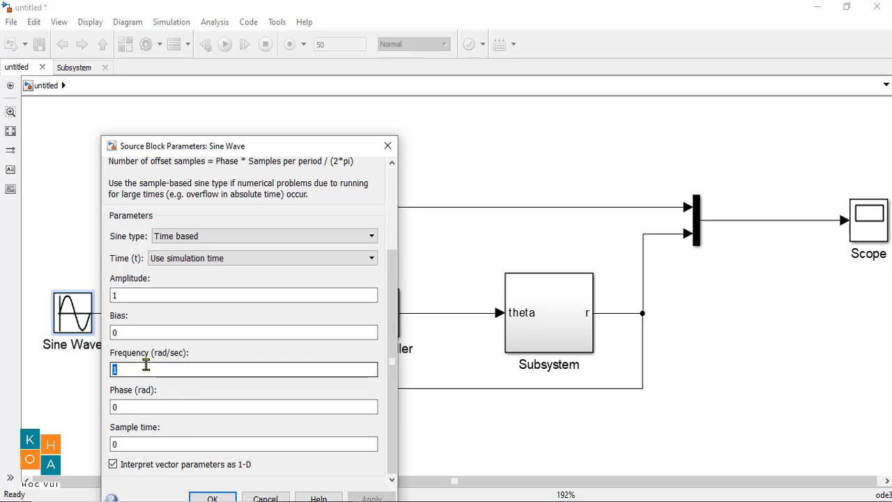
text(0.)
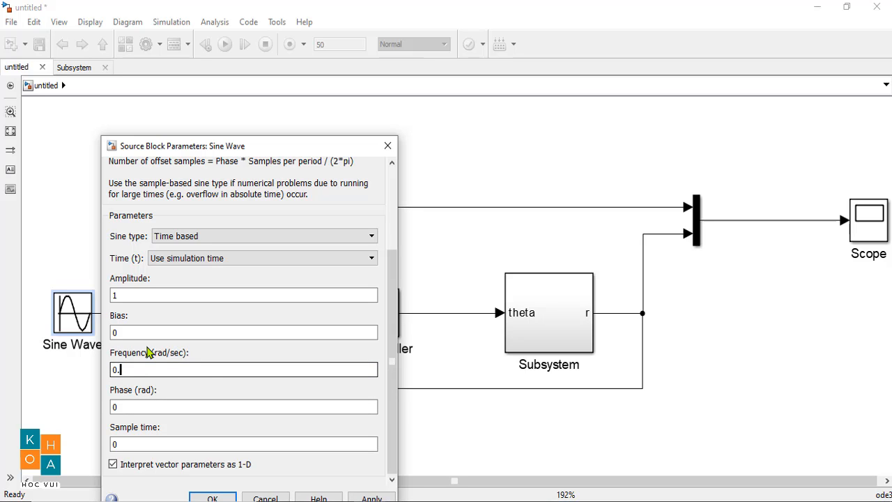
text(2)
click(211, 497)
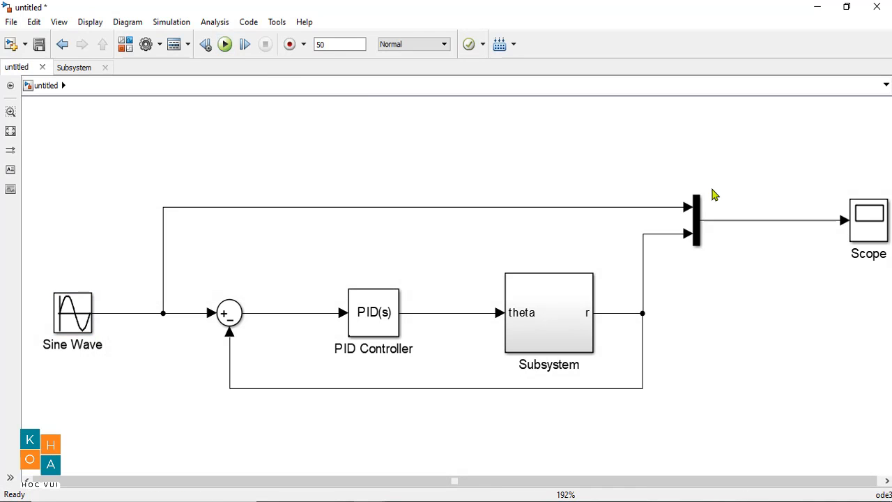
double_click(862, 230)
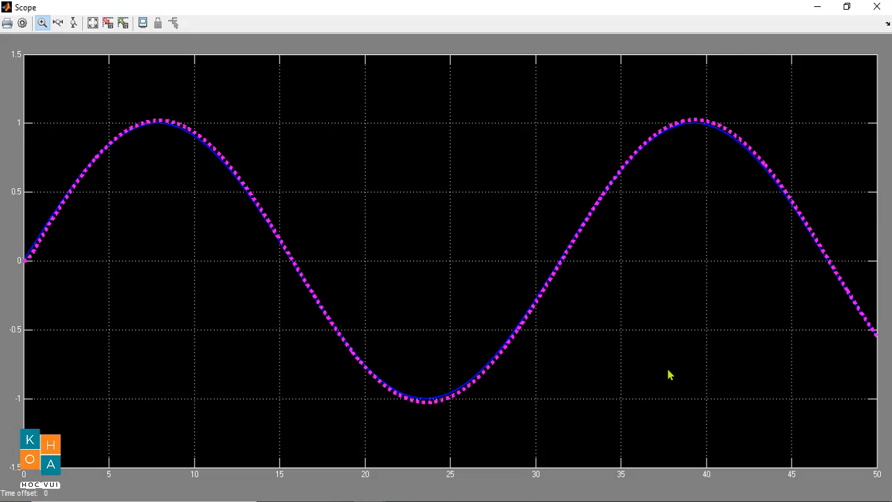